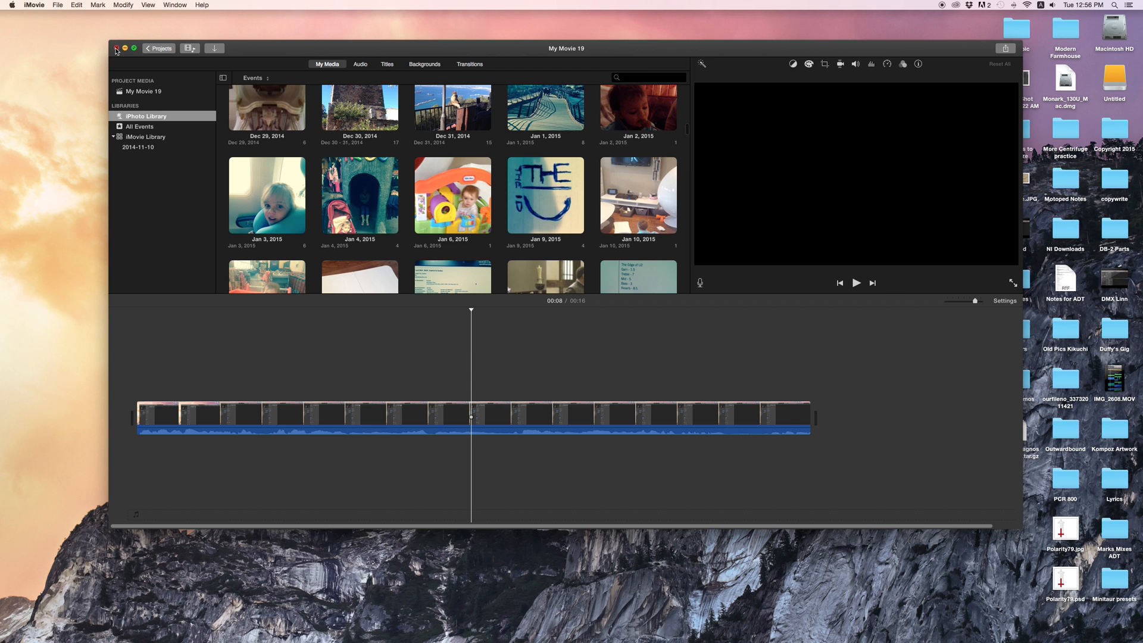
Quit iMovie, launch Logic Pro X from the Dock and start a new empty project.
{"action": "left_click", "coordinate": [116, 48]}
{"action": "mouse_move", "coordinate": [1140, 358]}
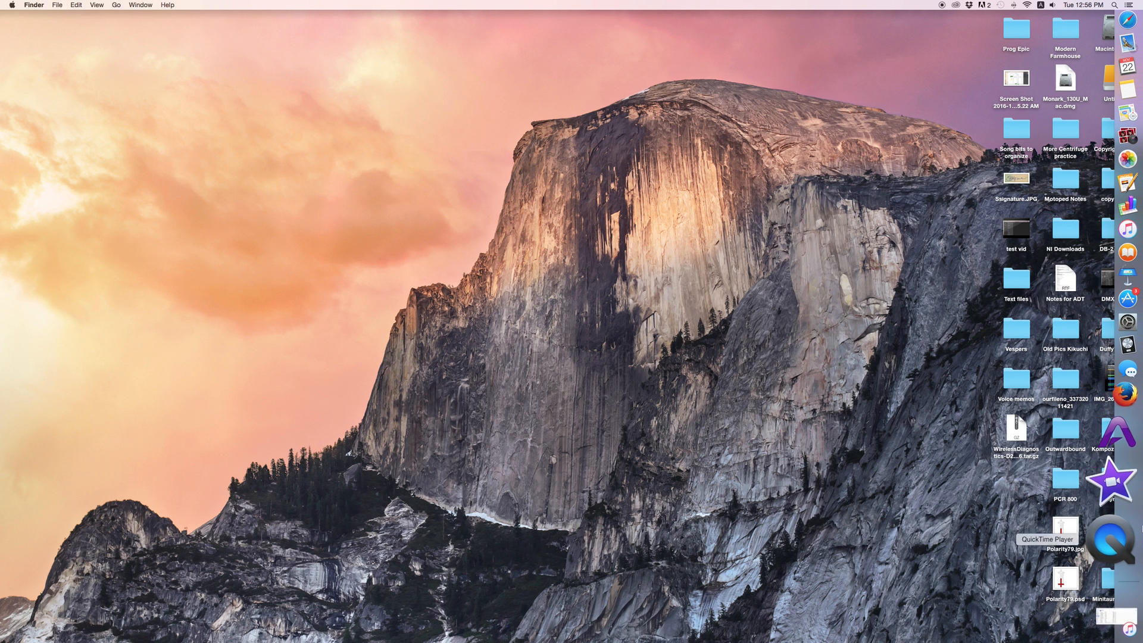
{"action": "left_click", "coordinate": [1108, 419]}
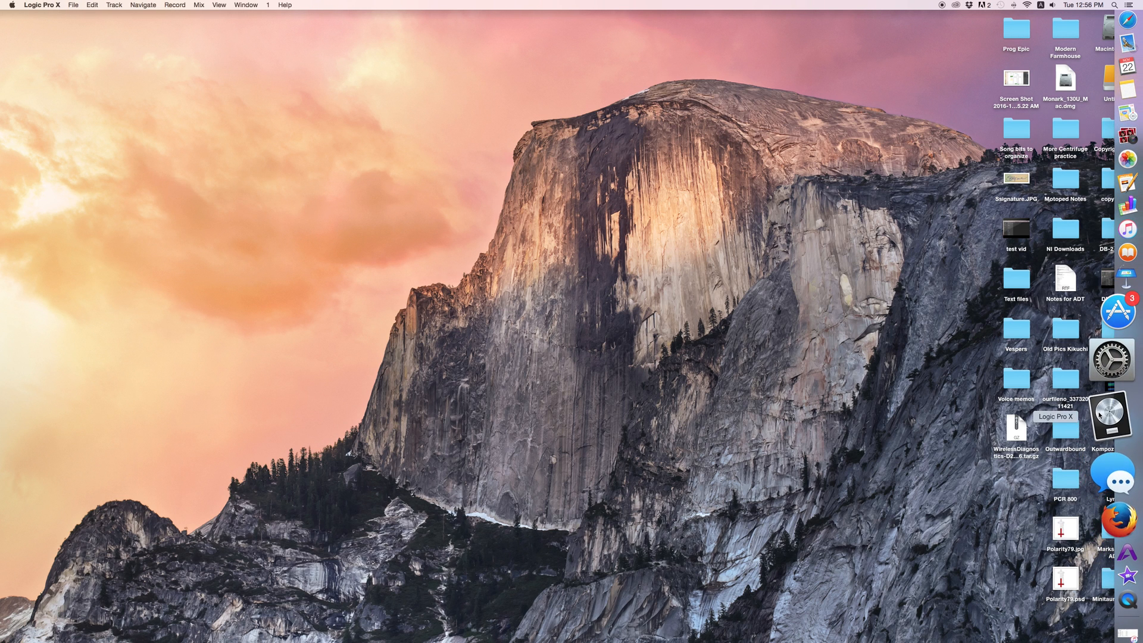
{"action": "left_click", "coordinate": [73, 5]}
Create one Software Instrument track, Inst 1, with the library open.
{"action": "left_click", "coordinate": [77, 16]}
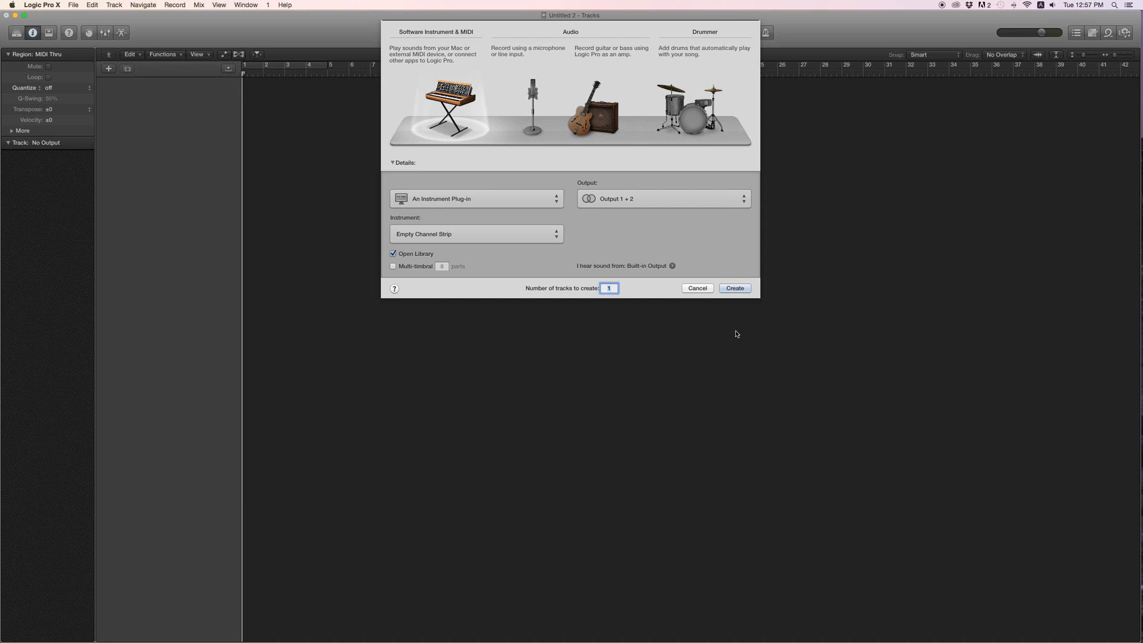
{"action": "left_click", "coordinate": [734, 289]}
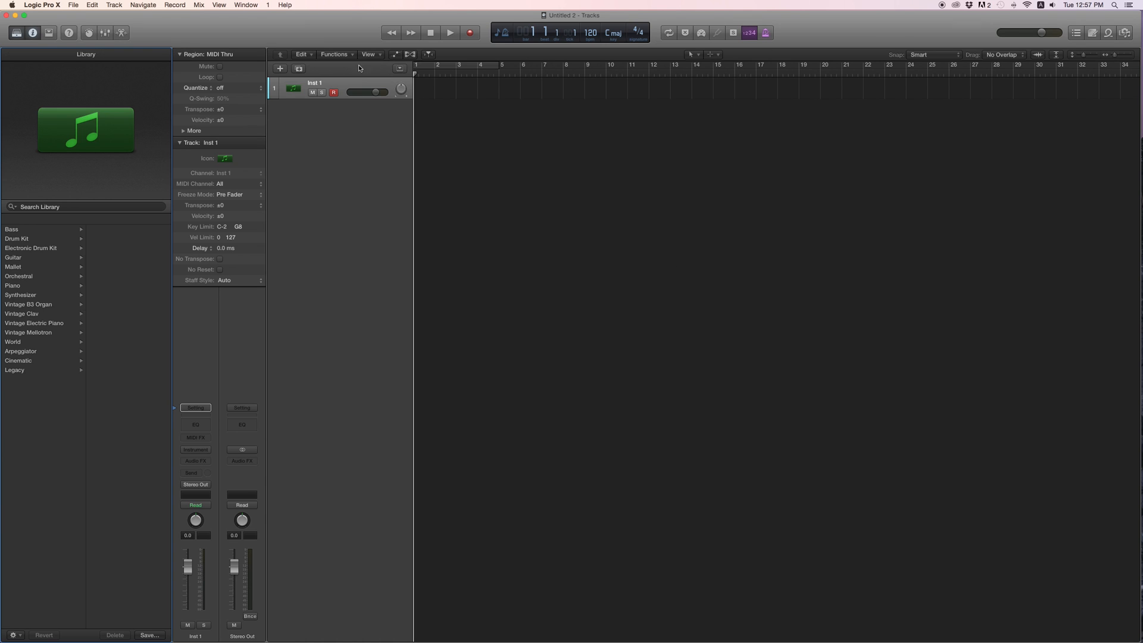
Show the Mixer, dismiss the iMovie alert, and load Native Instruments Battery 4 (Stereo) on Inst 1.
{"action": "left_click", "coordinate": [106, 32]}
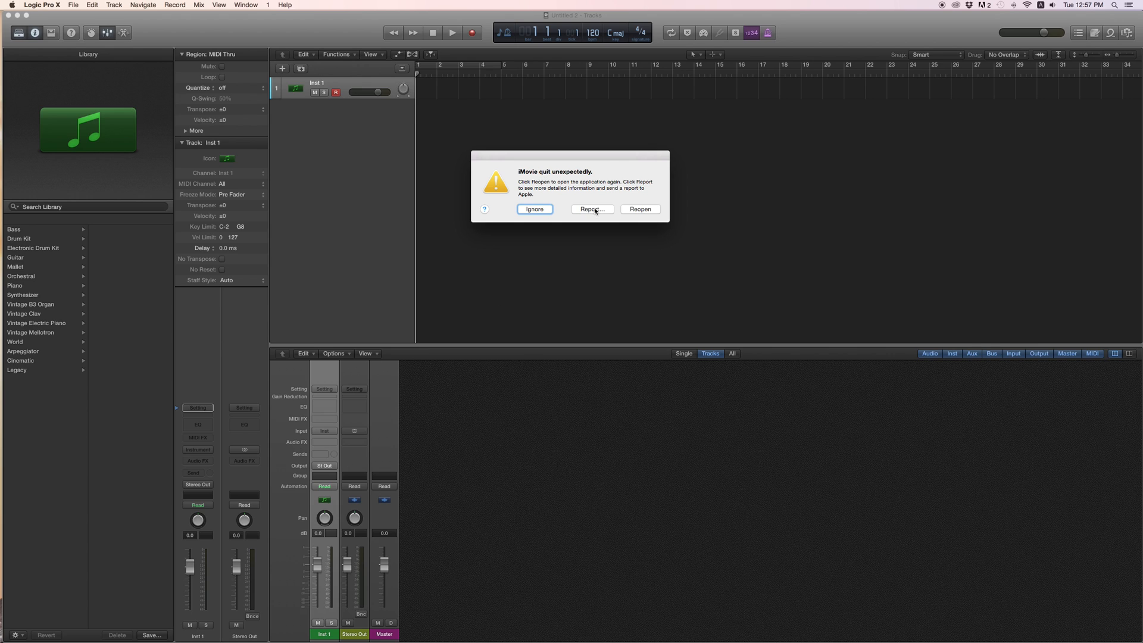
{"action": "left_click", "coordinate": [536, 209]}
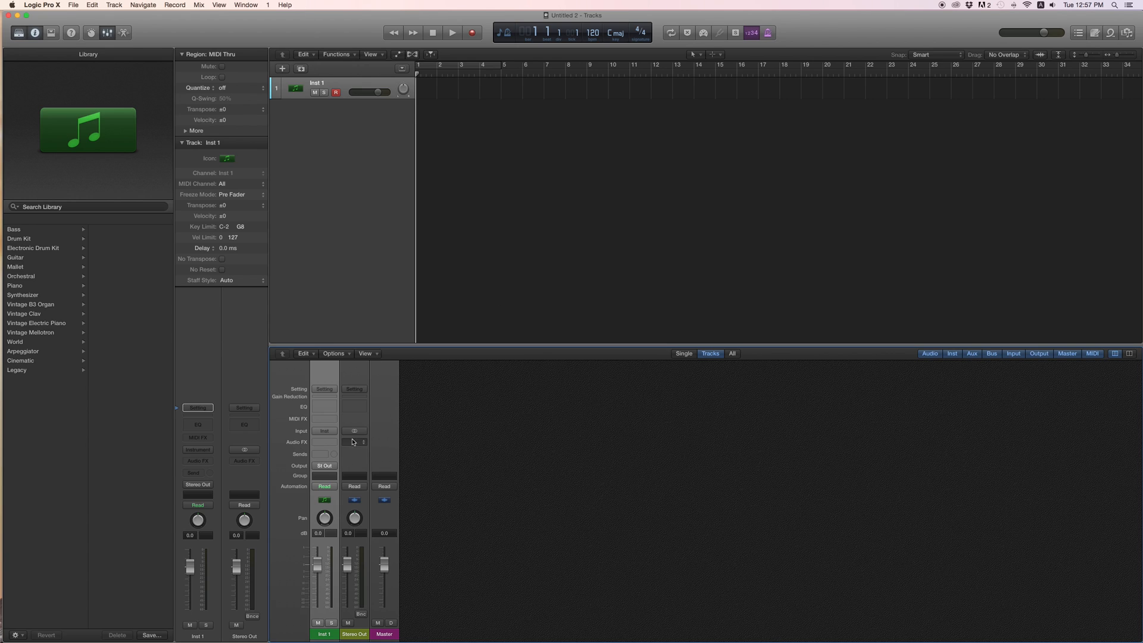
{"action": "left_click", "coordinate": [334, 434]}
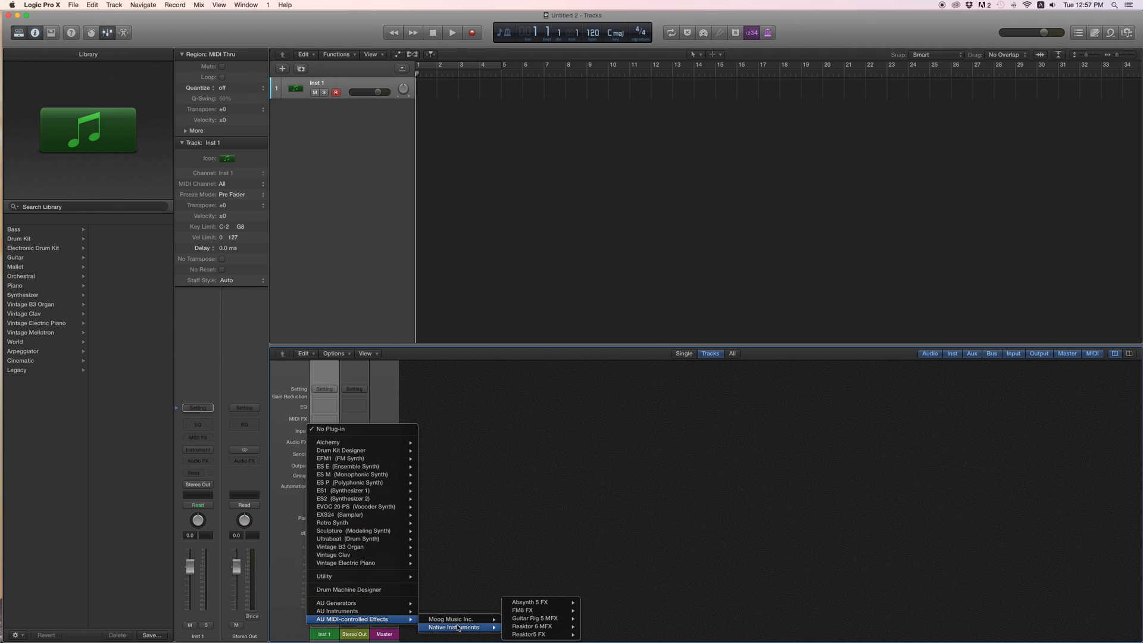
{"action": "mouse_move", "coordinate": [338, 611]}
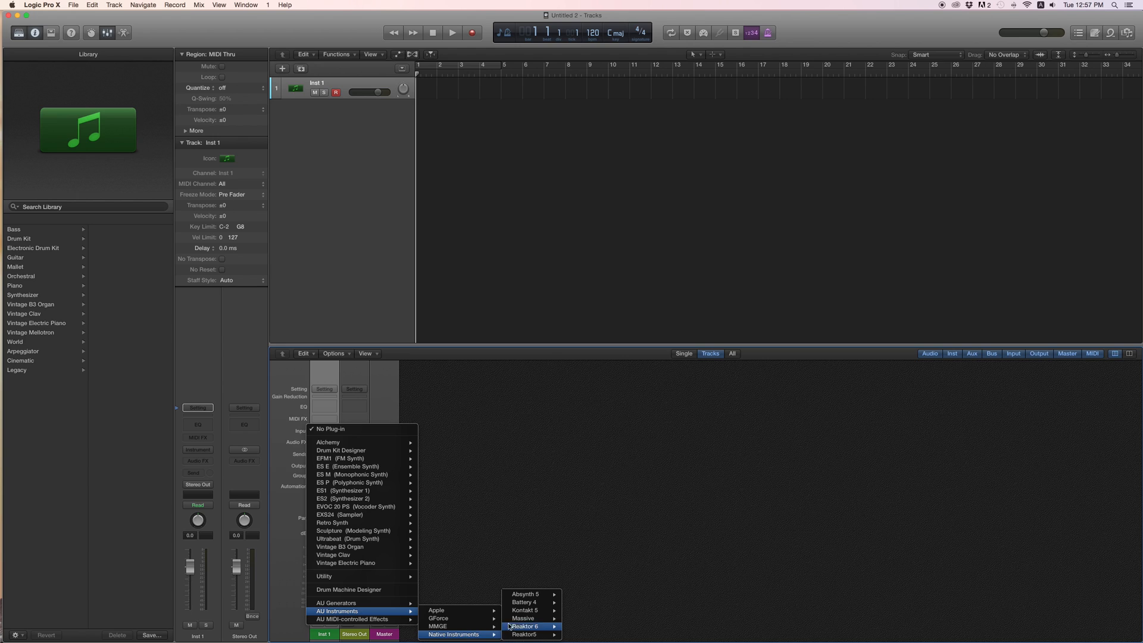
{"action": "mouse_move", "coordinate": [454, 634]}
{"action": "mouse_move", "coordinate": [528, 602]}
{"action": "left_click", "coordinate": [588, 571]}
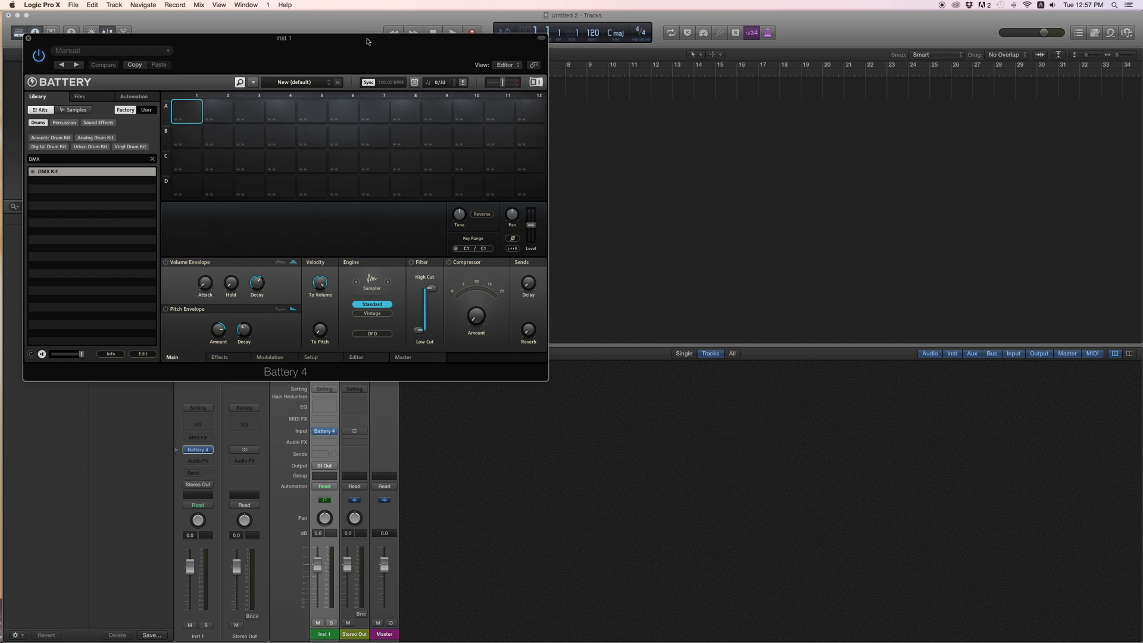
Move the Battery window to the right and clear the library search field.
{"action": "mouse_move", "coordinate": [366, 40]}
{"action": "left_mouse_down"}
{"action": "mouse_move", "coordinate": [479, 120]}
{"action": "mouse_move", "coordinate": [497, 117]}
{"action": "left_mouse_up"}
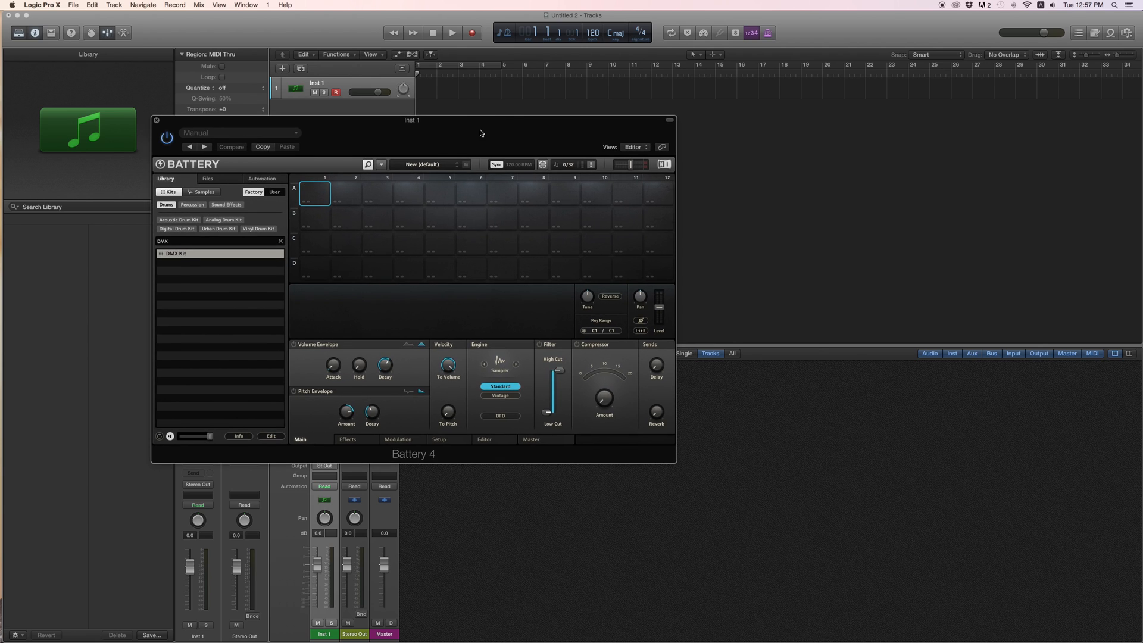
{"action": "left_click_drag", "start_coordinate": [496, 117], "coordinate": [631, 132]}
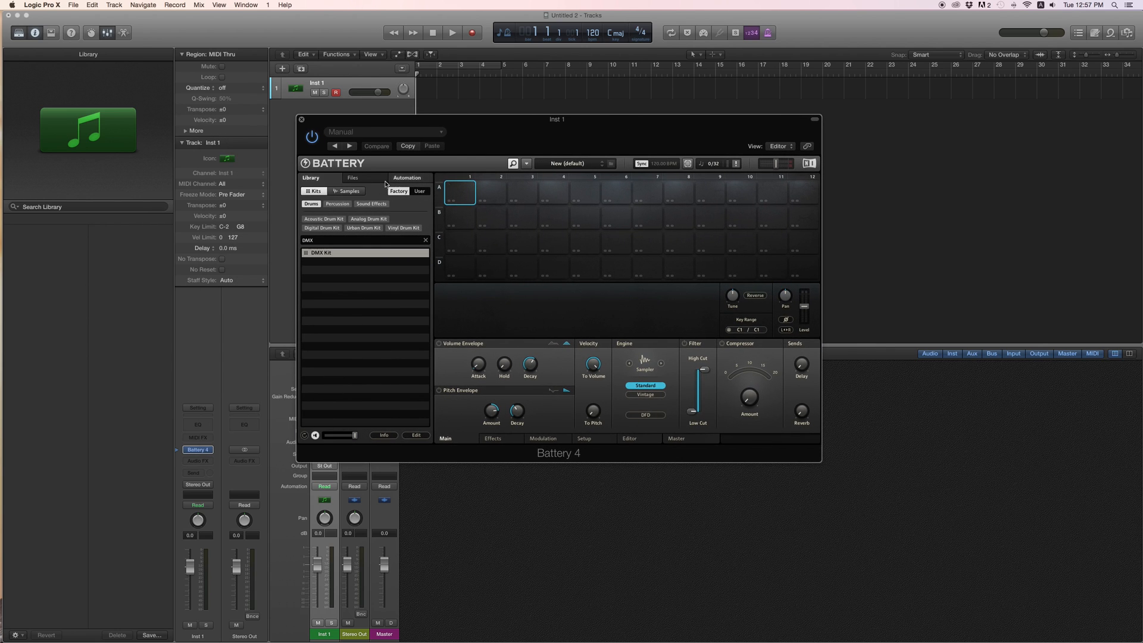
{"action": "double_click", "coordinate": [317, 239]}
{"action": "key", "text": "BackSpace"}
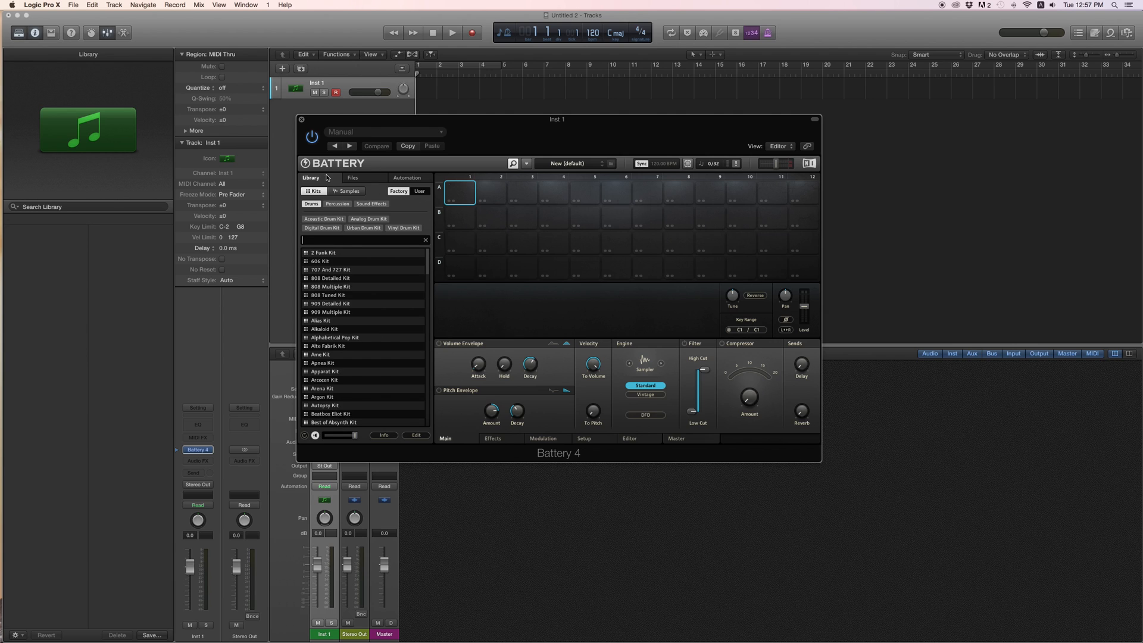
Browse the kit and sample library views, then load the DMX Kit into Battery.
{"action": "left_click", "coordinate": [348, 191]}
{"action": "left_click", "coordinate": [314, 191]}
{"action": "left_click", "coordinate": [340, 193]}
{"action": "left_click", "coordinate": [315, 192]}
{"action": "left_click", "coordinate": [348, 191]}
{"action": "left_click", "coordinate": [313, 191]}
{"action": "type", "text": "MX"}
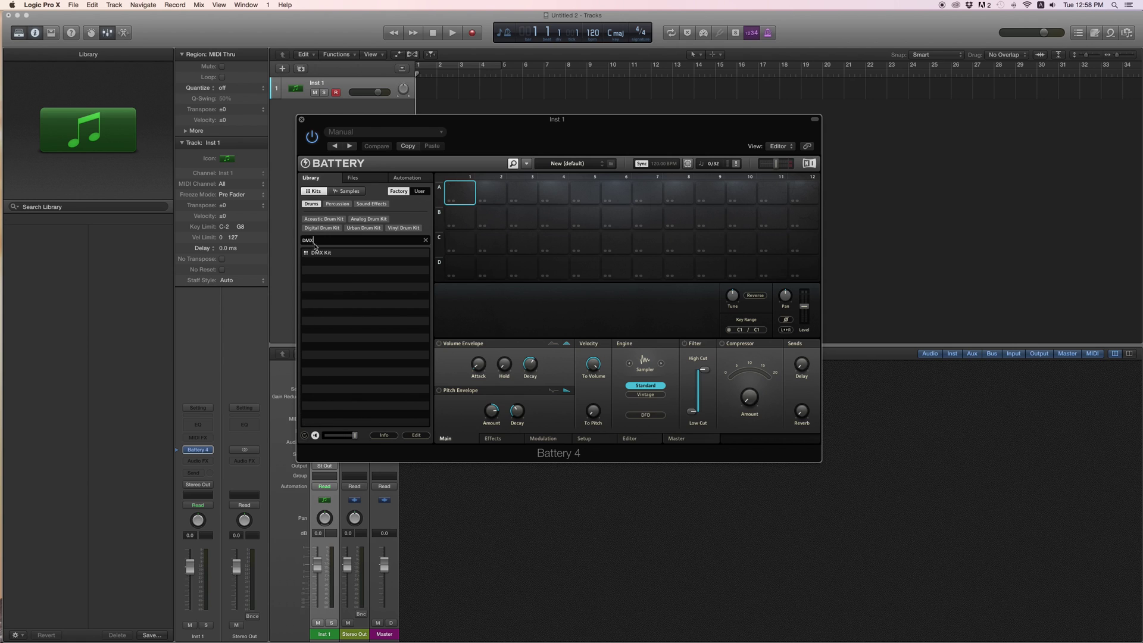
{"action": "double_click", "coordinate": [320, 252]}
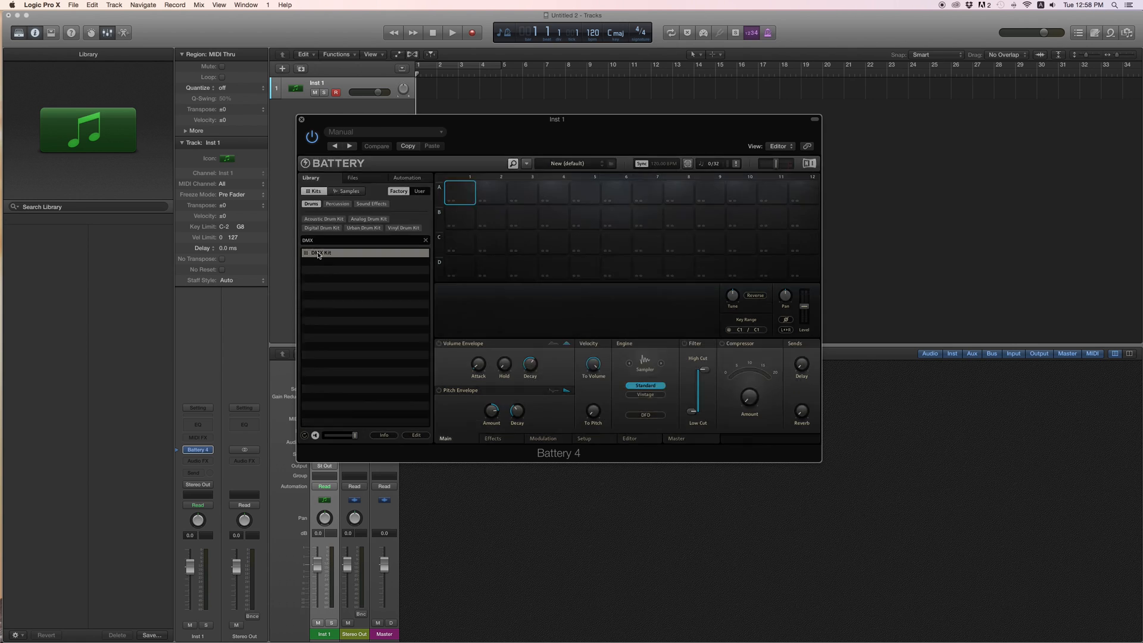
{"action": "left_click_drag", "start_coordinate": [536, 126], "coordinate": [488, 117]}
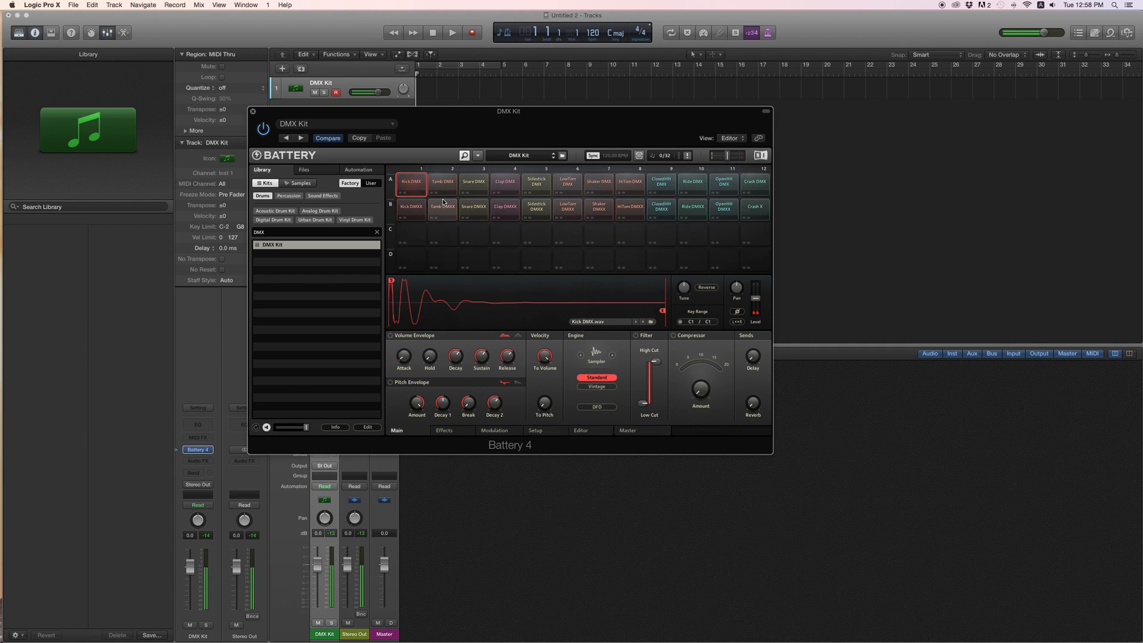
{"action": "key", "text": "XF86AudioLowerVolume"}
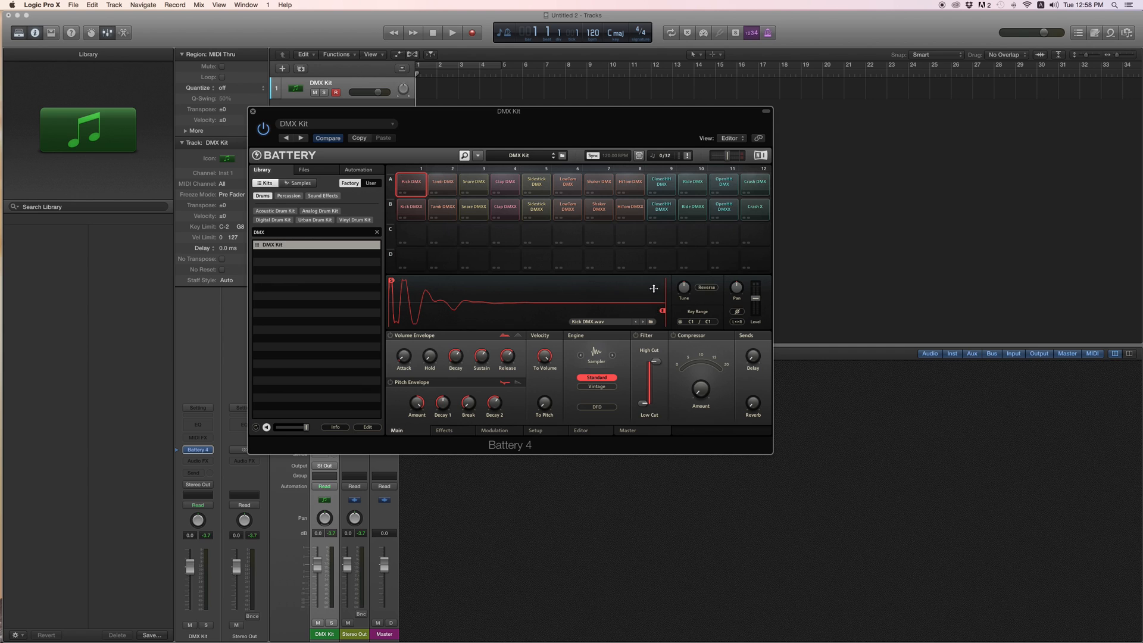
Audition the DMX sounds and raise the compression amount on the LowTom.
{"action": "left_click", "coordinate": [411, 183]}
{"action": "left_click", "coordinate": [474, 182]}
{"action": "left_click", "coordinate": [536, 182]}
{"action": "left_click", "coordinate": [572, 186]}
{"action": "left_click", "coordinate": [675, 335]}
{"action": "left_click_drag", "start_coordinate": [700, 388], "coordinate": [699, 372]}
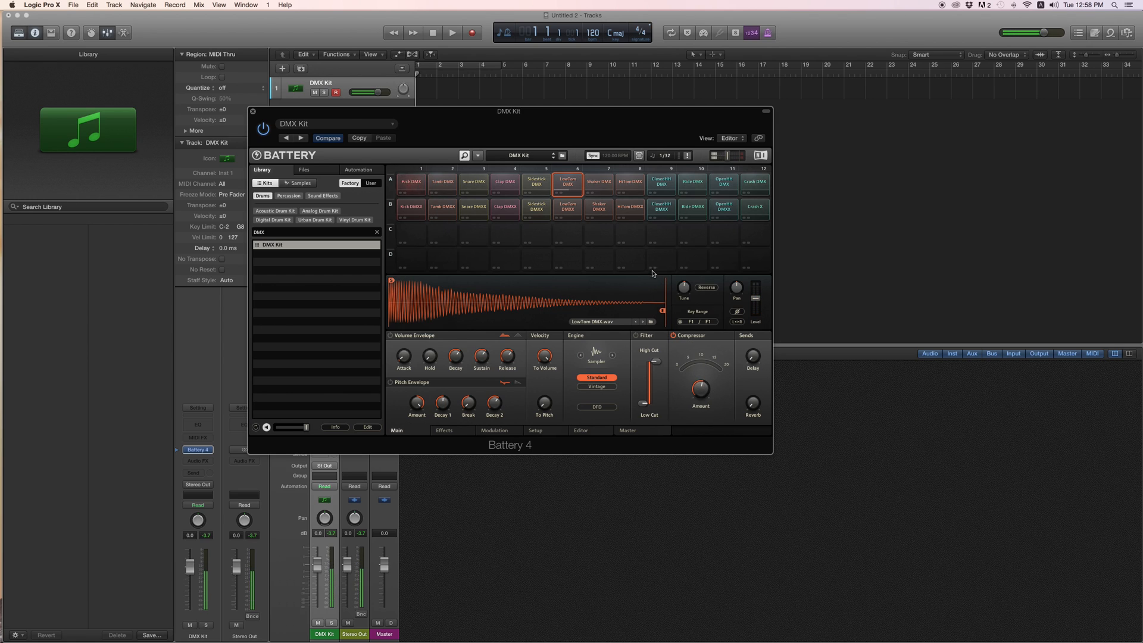
{"action": "left_click", "coordinate": [569, 208]}
{"action": "left_click", "coordinate": [568, 183]}
{"action": "left_click_drag", "start_coordinate": [698, 393], "coordinate": [699, 382]}
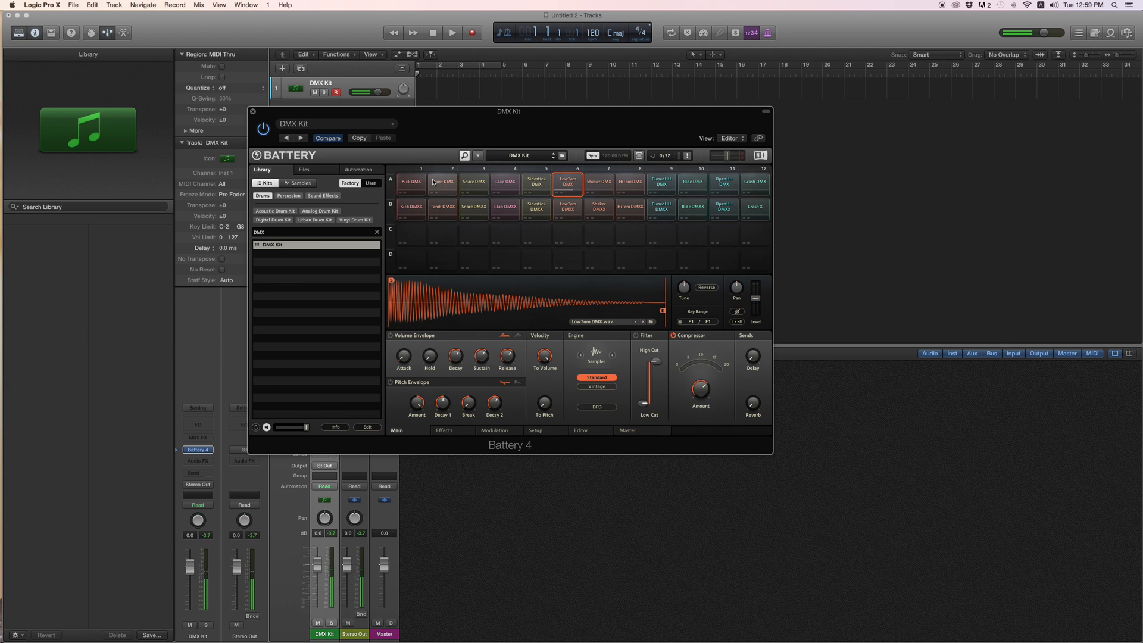
Raise compression on the Kick and Tamb sounds and audition the next cells including Shaker.
{"action": "left_click", "coordinate": [411, 183]}
{"action": "left_click_drag", "start_coordinate": [699, 358], "coordinate": [703, 315]}
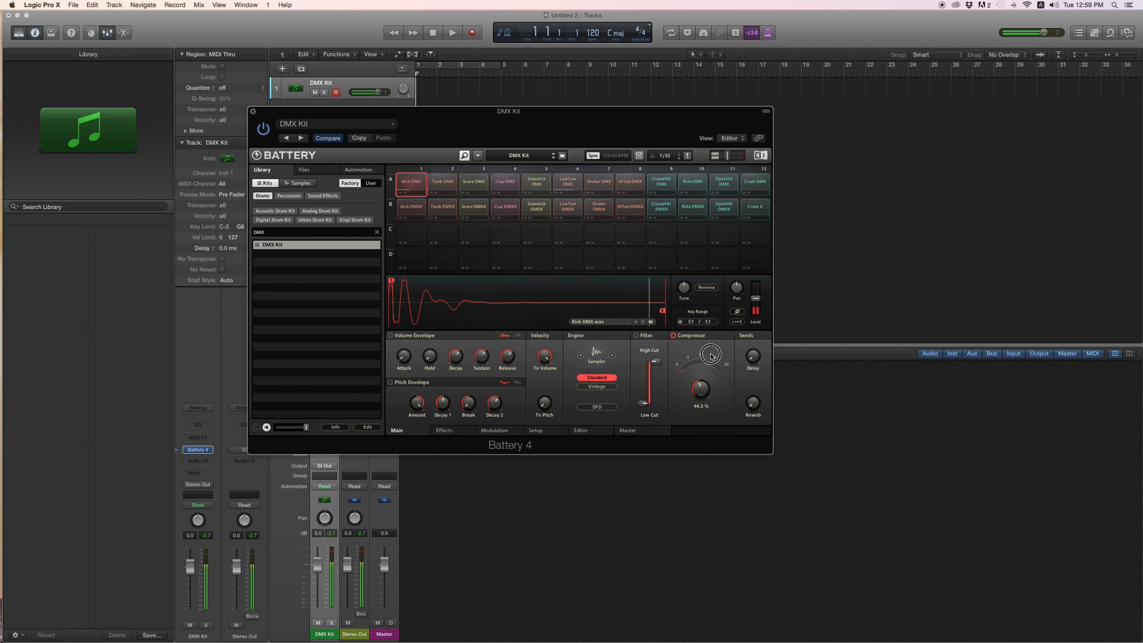
{"action": "left_click", "coordinate": [442, 182]}
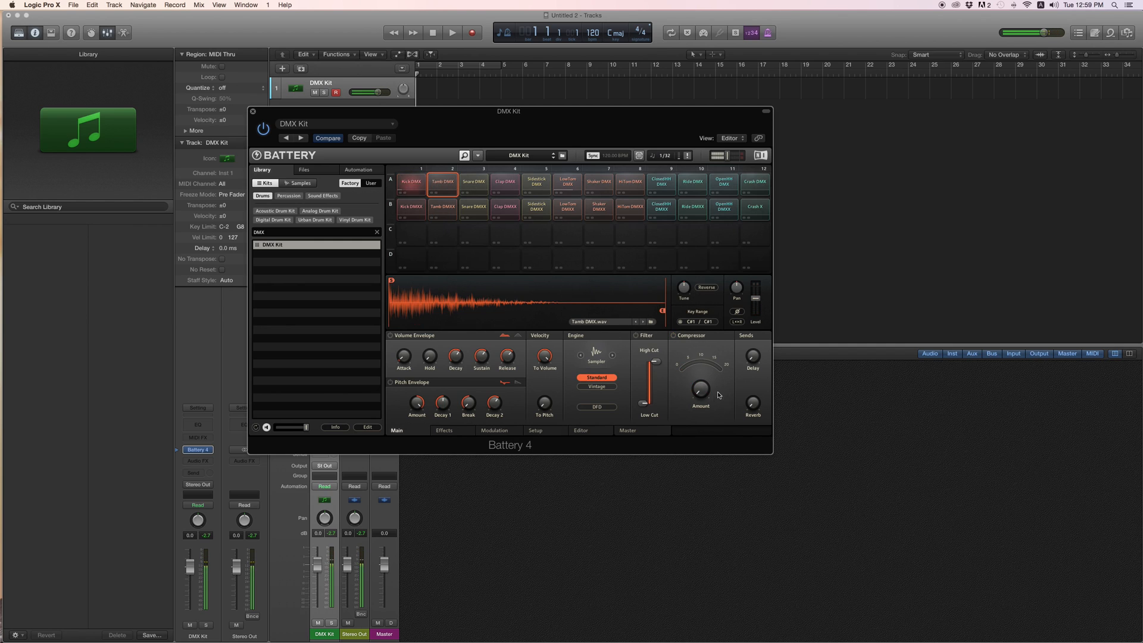
{"action": "left_click_drag", "start_coordinate": [699, 390], "coordinate": [697, 309]}
{"action": "left_click", "coordinate": [473, 182]}
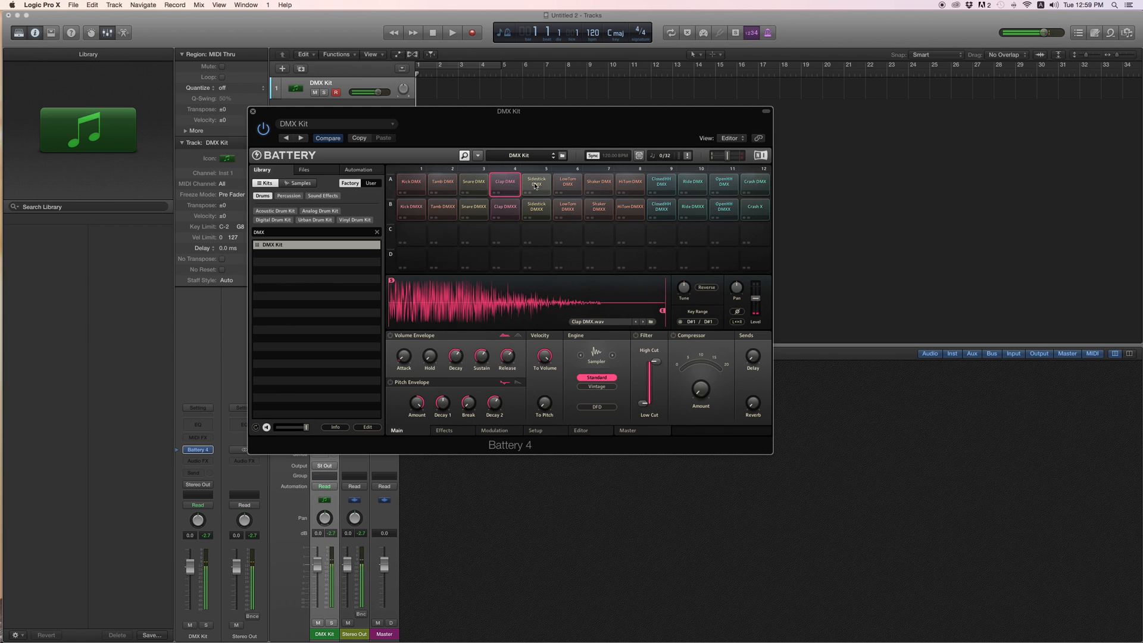
{"action": "left_click", "coordinate": [536, 184]}
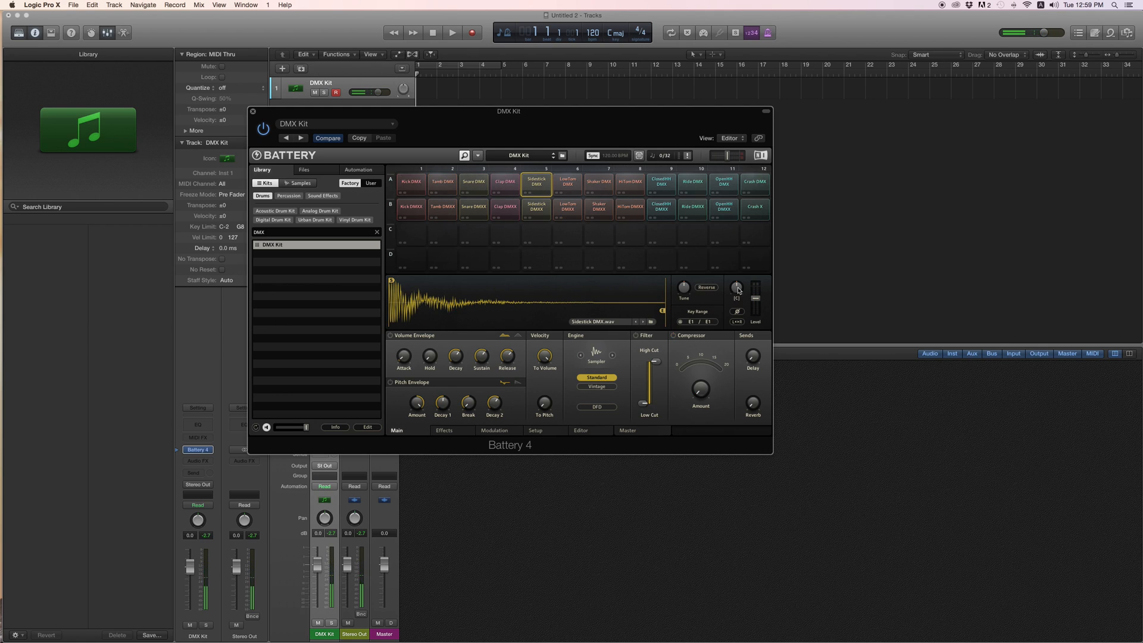
{"action": "left_click", "coordinate": [630, 184]}
{"action": "left_click", "coordinate": [600, 184]}
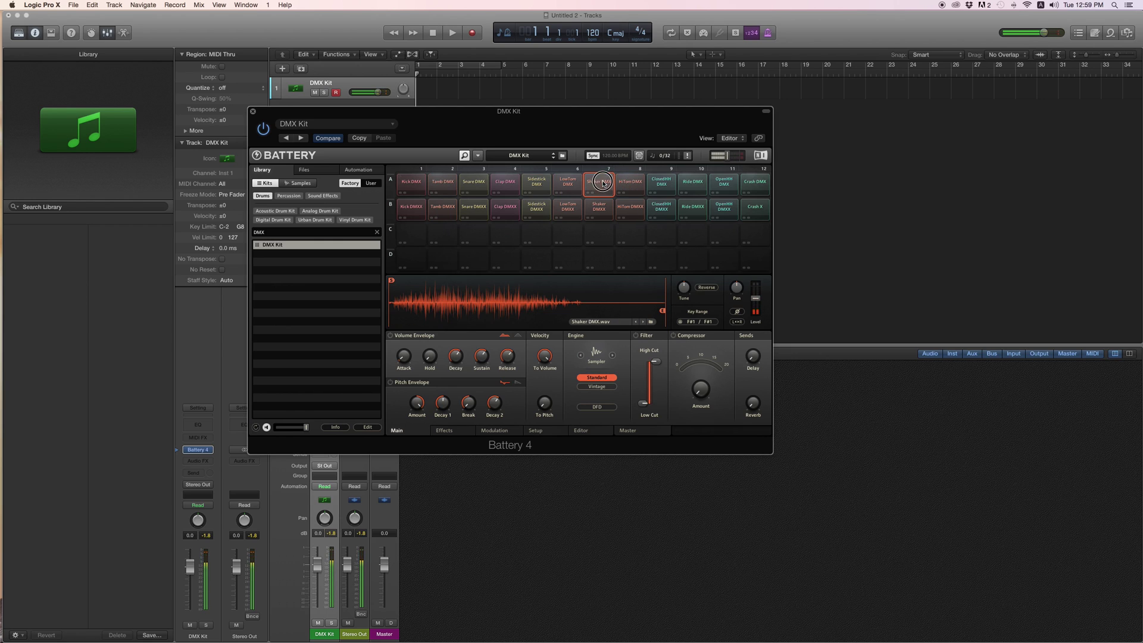
Pan the HiTom DMX sound to 42 R and enable its filter, trying the Low Cut.
{"action": "left_click", "coordinate": [629, 185]}
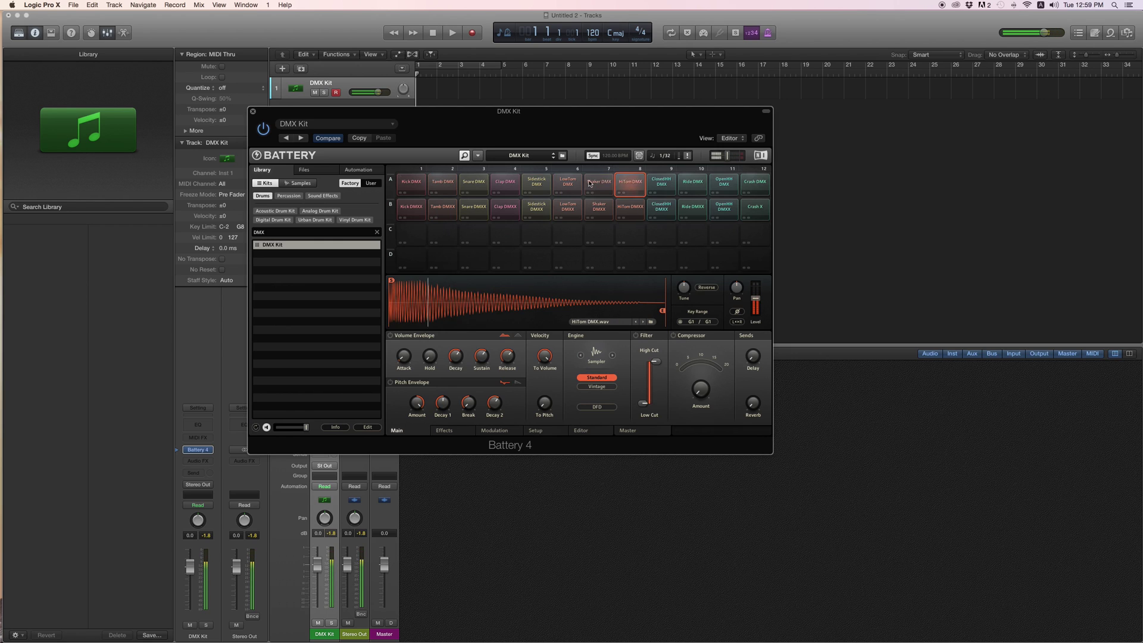
{"action": "left_click", "coordinate": [633, 186]}
{"action": "left_click", "coordinate": [634, 188]}
{"action": "left_click", "coordinate": [635, 191]}
{"action": "left_click_drag", "start_coordinate": [735, 287], "coordinate": [732, 270]}
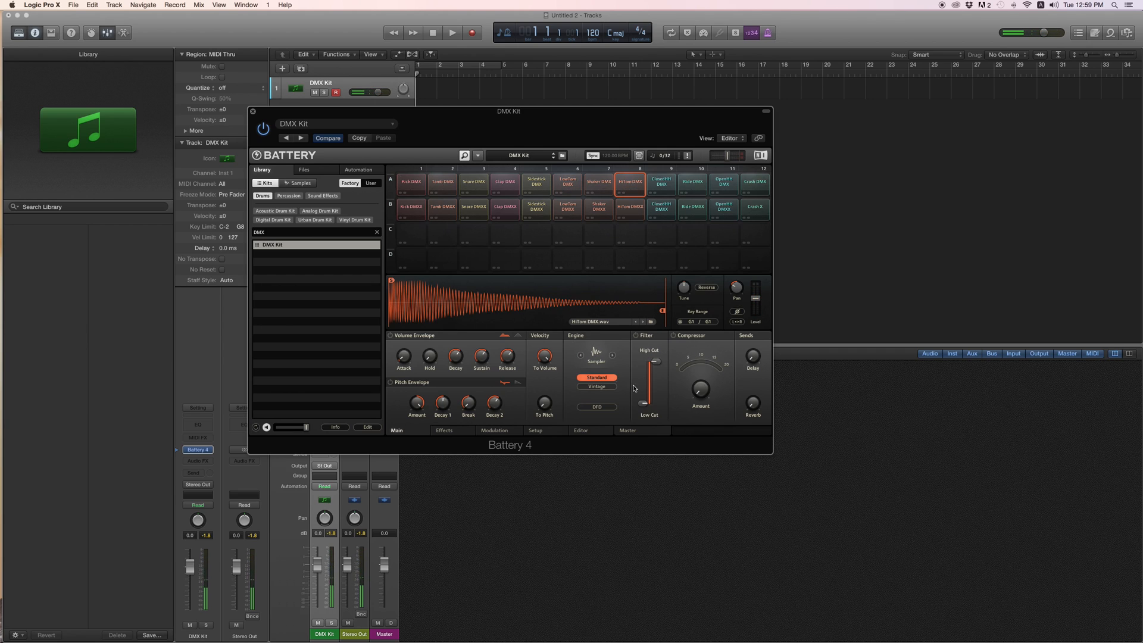
{"action": "mouse_move", "coordinate": [649, 382]}
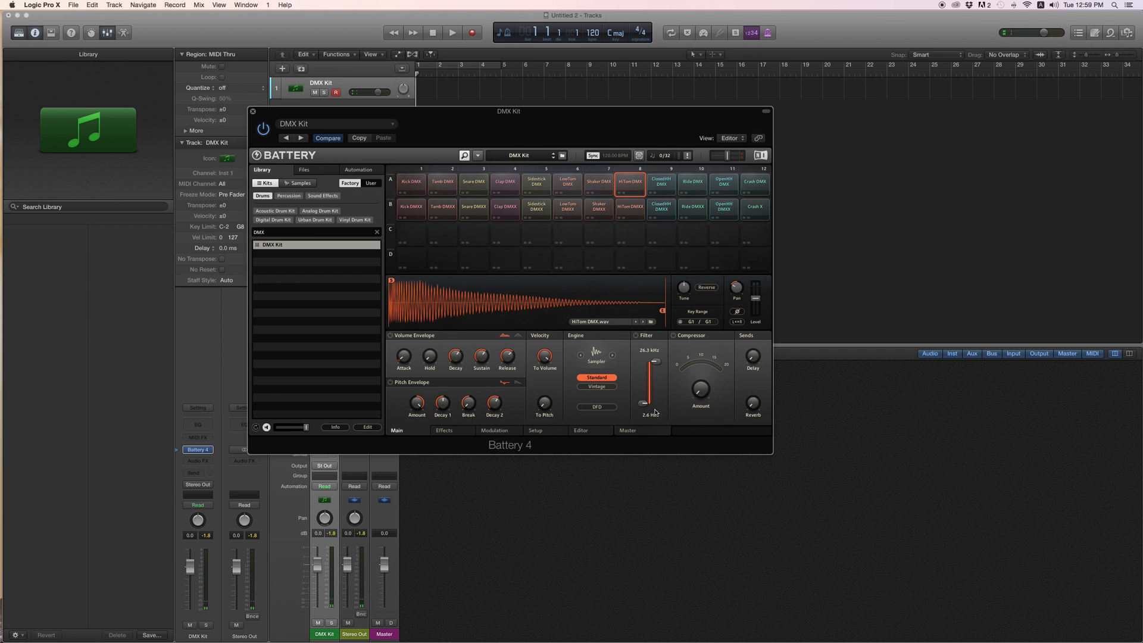
{"action": "left_click_drag", "start_coordinate": [645, 406], "coordinate": [645, 366]}
View the Master page, send a little of the Clap DMX sound to reverb, then return to the master buses.
{"action": "left_click", "coordinate": [630, 431]}
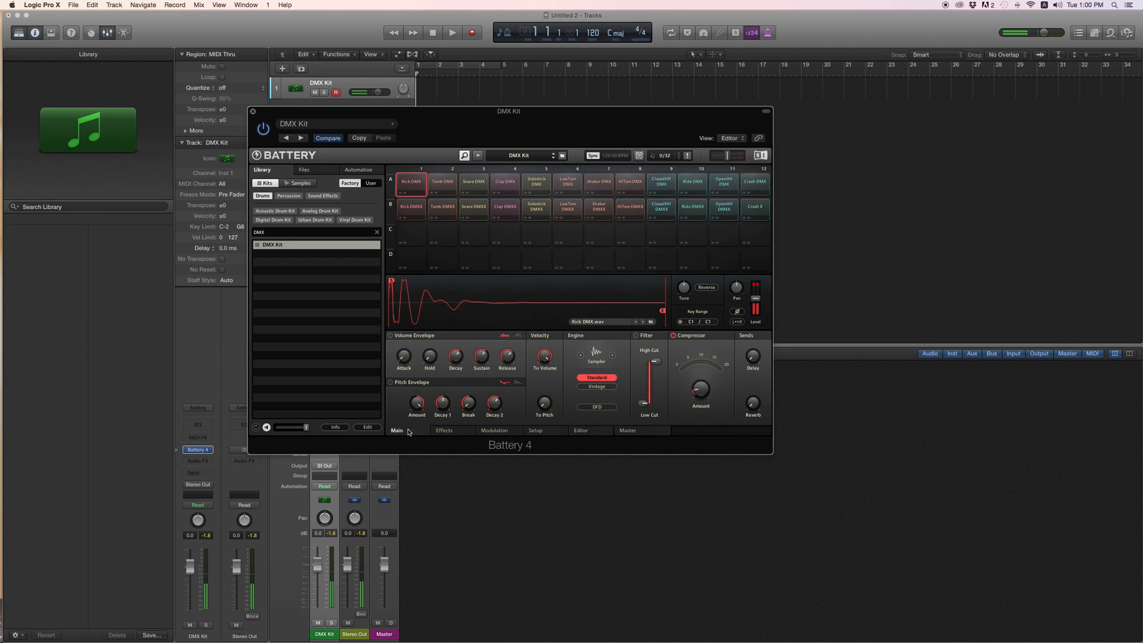
{"action": "left_click", "coordinate": [474, 184]}
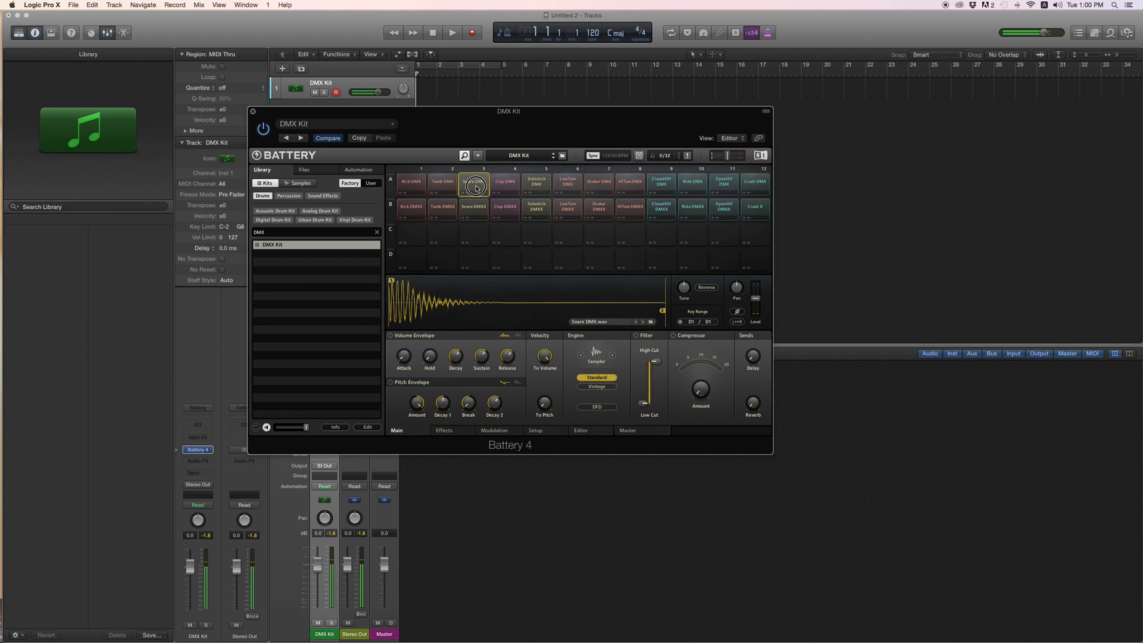
{"action": "left_click", "coordinate": [477, 186]}
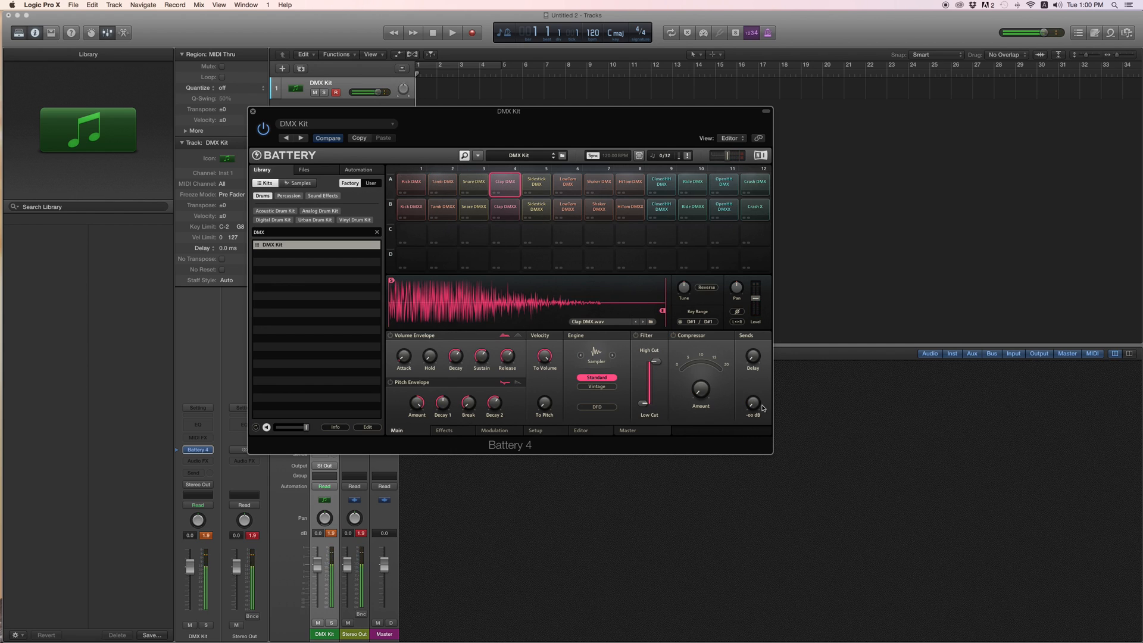
{"action": "left_click_drag", "start_coordinate": [753, 406], "coordinate": [753, 393]}
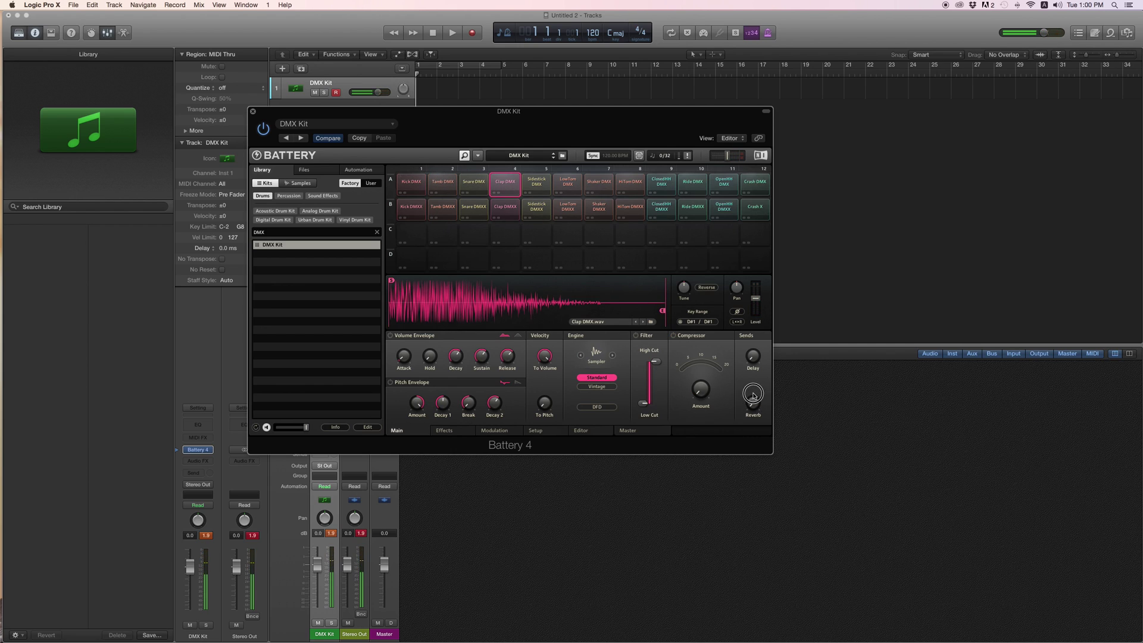
{"action": "left_click", "coordinate": [633, 433]}
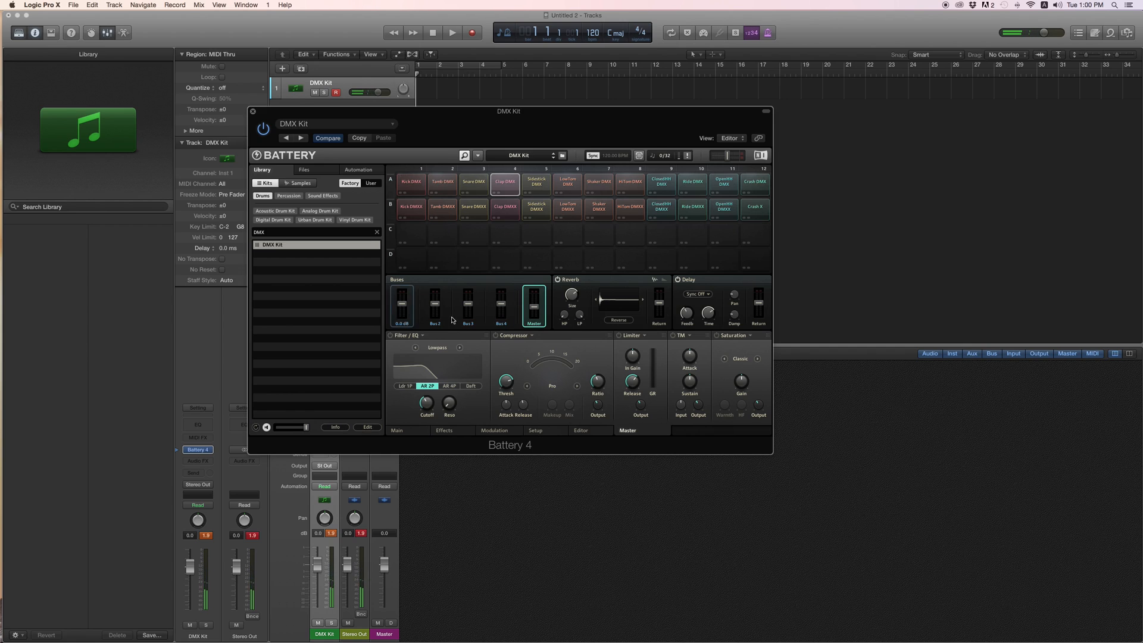
Search 'linn', load the LinnDrum Kit and audition its kick, snare, cowbell and sidestick sounds.
{"action": "double_click", "coordinate": [261, 232]}
{"action": "key", "text": "BackSpace"}
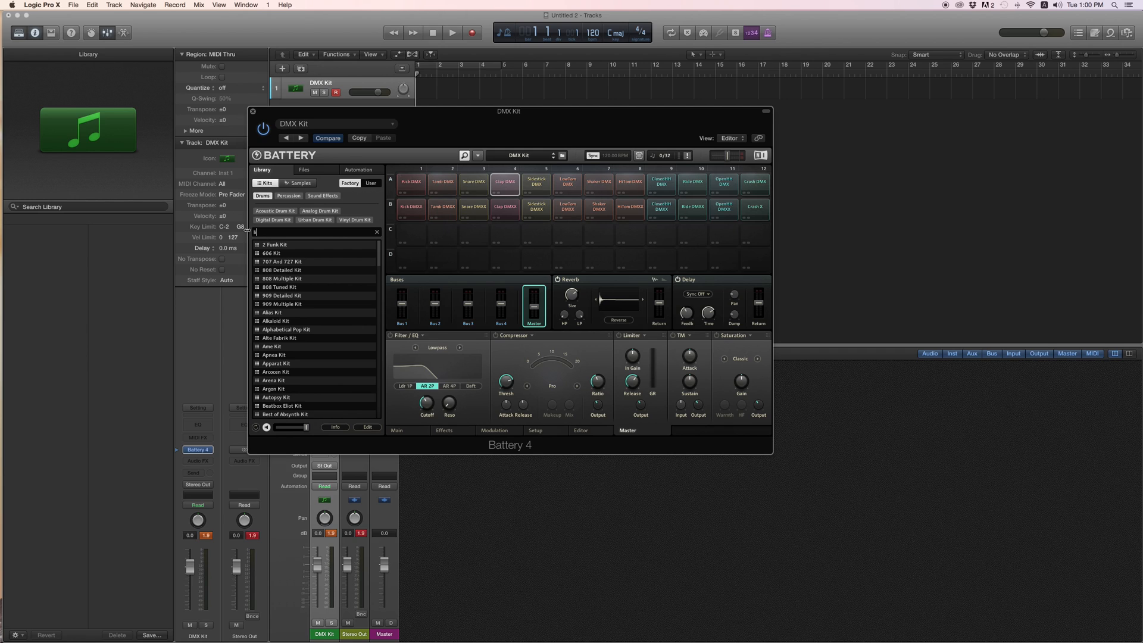
{"action": "type", "text": "nn"}
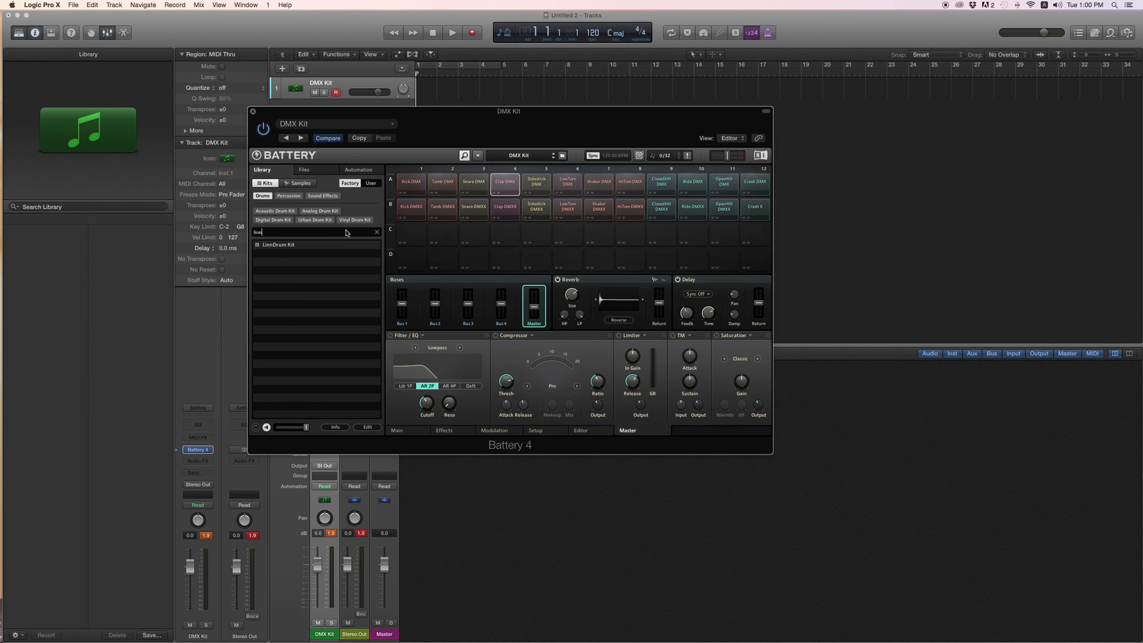
{"action": "double_click", "coordinate": [276, 246]}
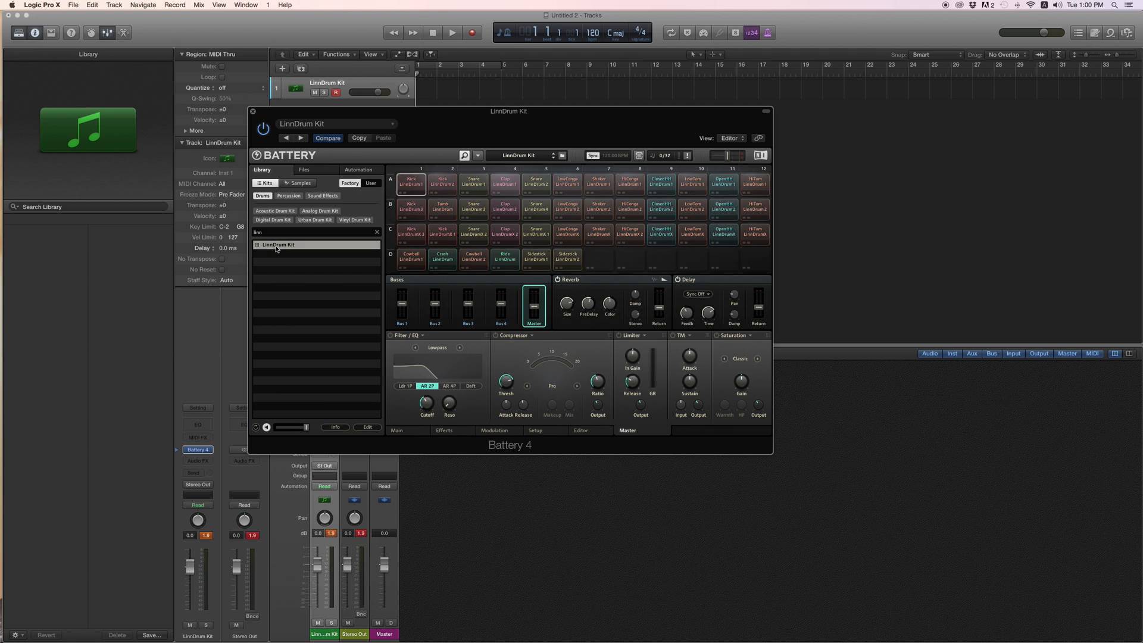
{"action": "left_click", "coordinate": [411, 184]}
{"action": "left_click", "coordinate": [475, 185]}
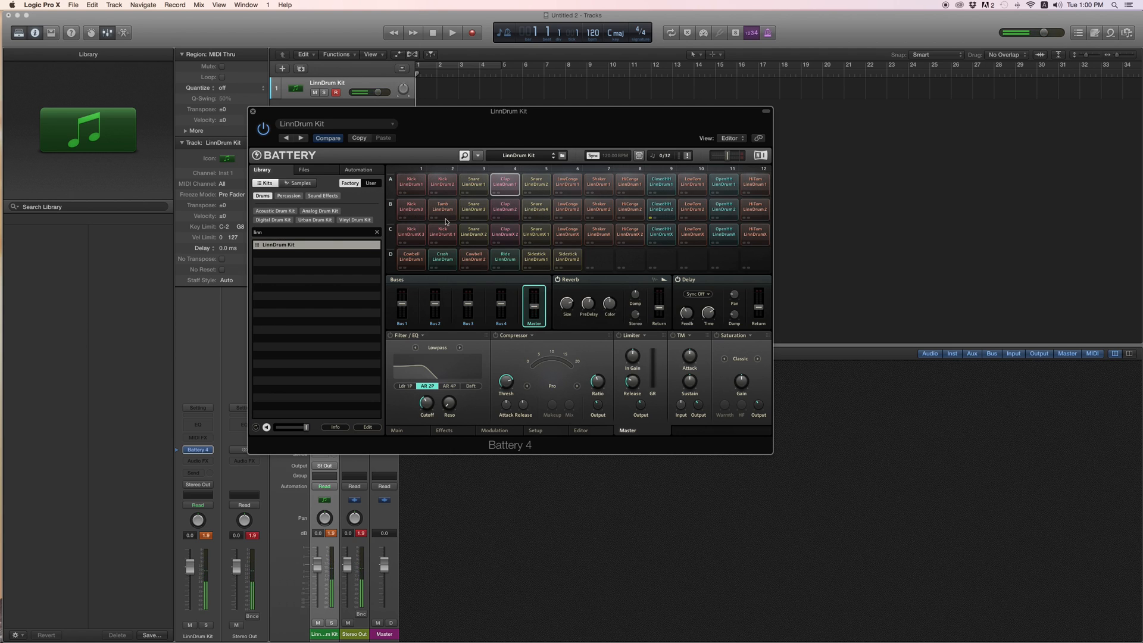
{"action": "left_click", "coordinate": [411, 259]}
{"action": "left_click", "coordinate": [567, 257]}
{"action": "left_click", "coordinate": [536, 185]}
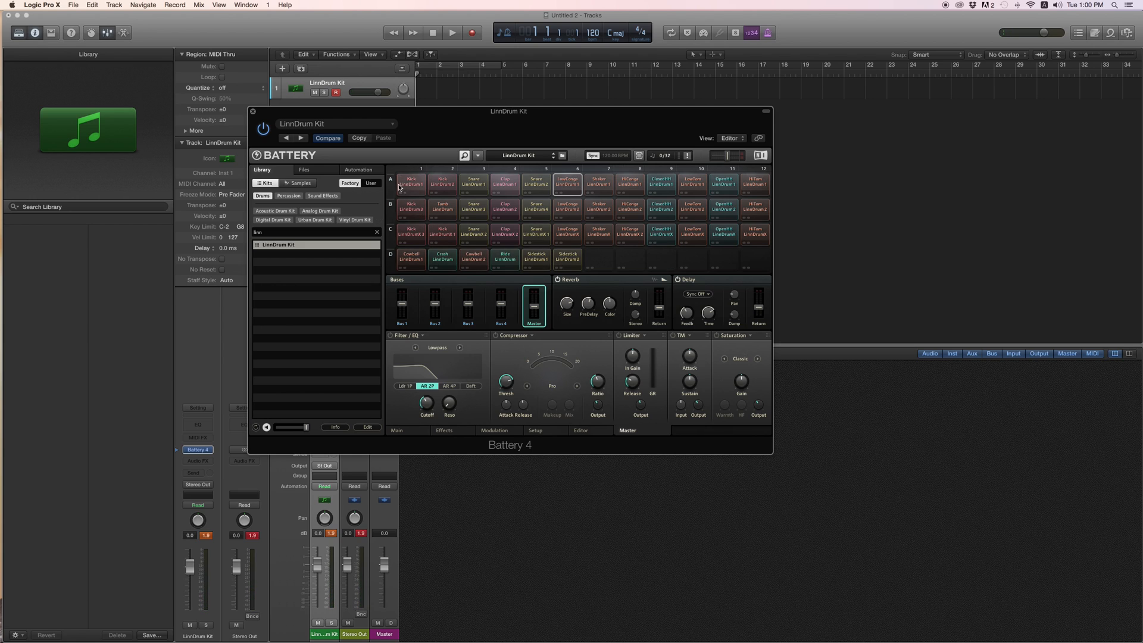
Add two new empty rows below row D in the cell grid via Add Row.
{"action": "right_click", "coordinate": [391, 268]}
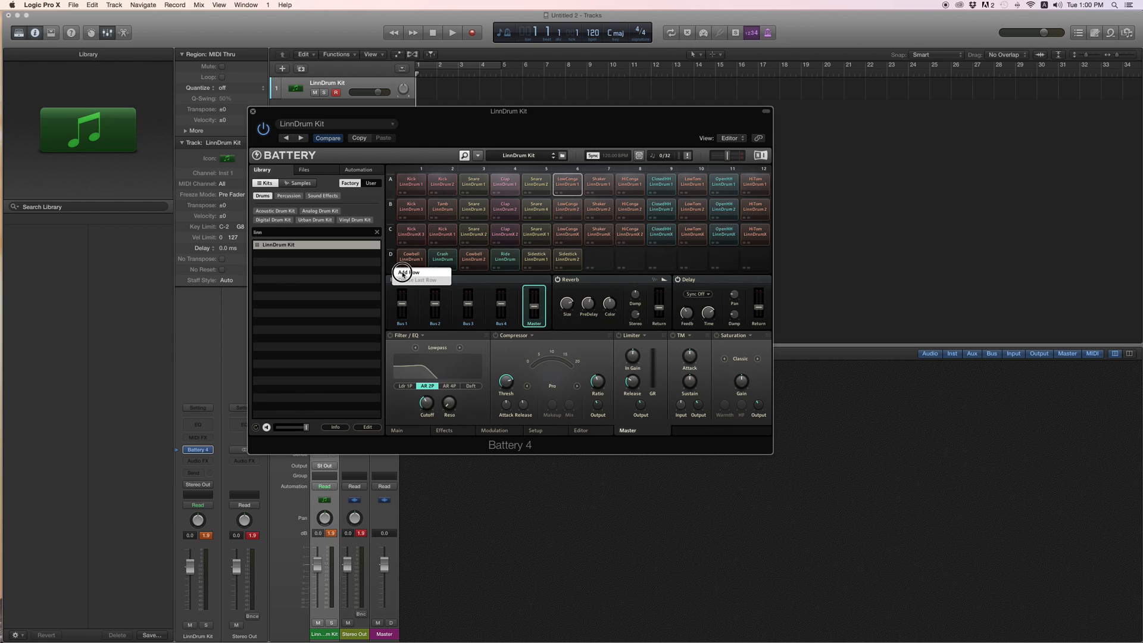
{"action": "left_click", "coordinate": [408, 271]}
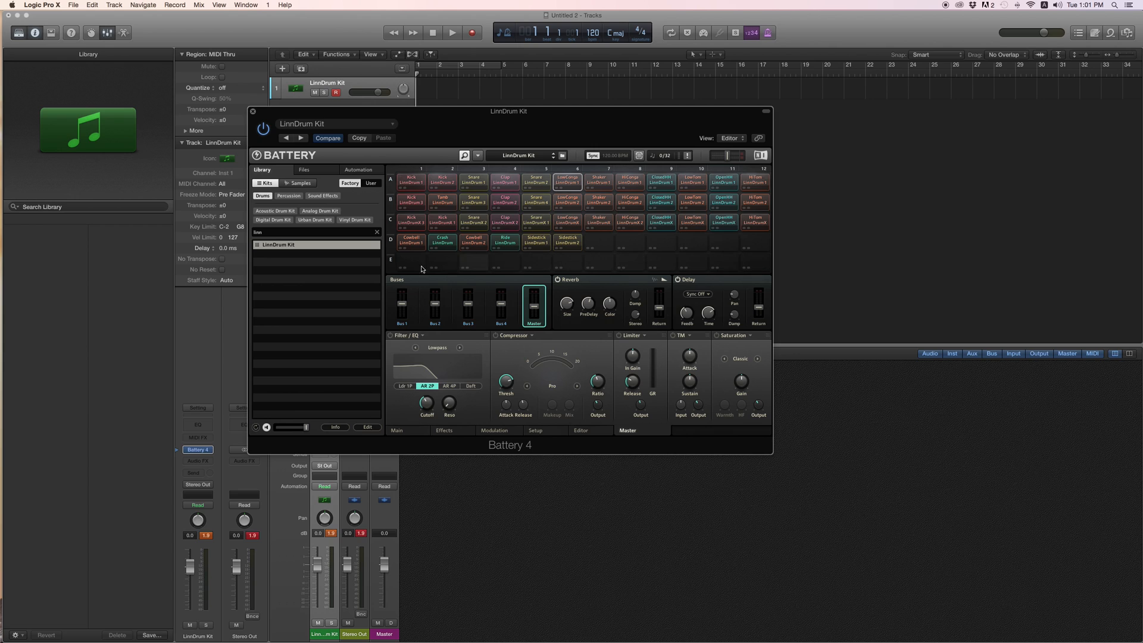
{"action": "right_click", "coordinate": [389, 269]}
{"action": "left_click", "coordinate": [403, 274]}
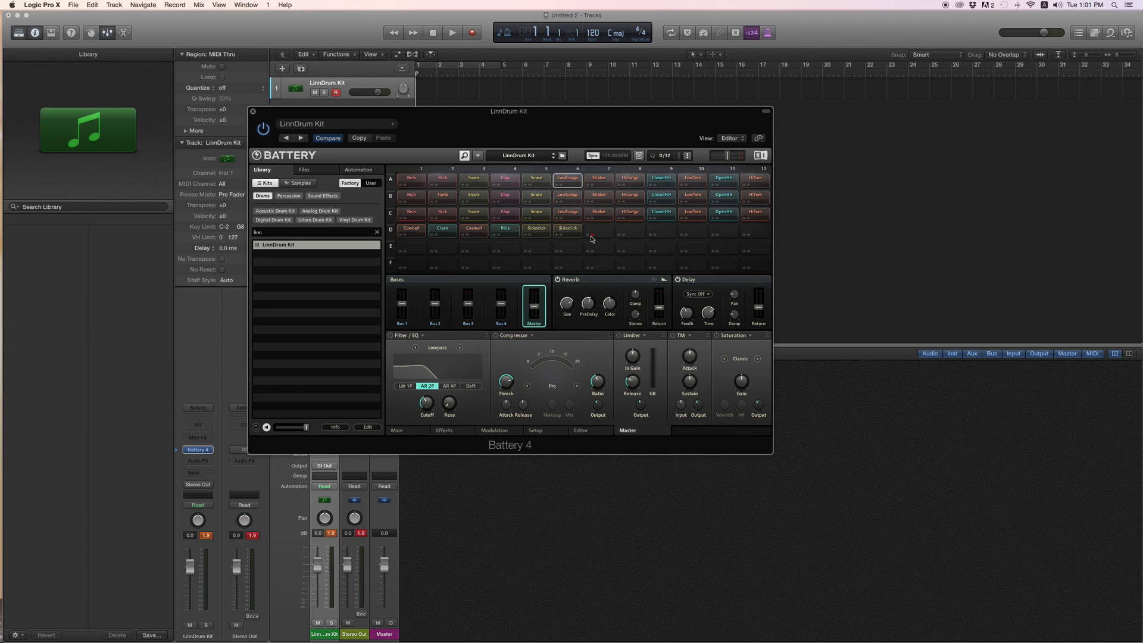
Drag the 909Tom X1 sample from the Samples library into empty cell D7.
{"action": "left_click", "coordinate": [301, 184]}
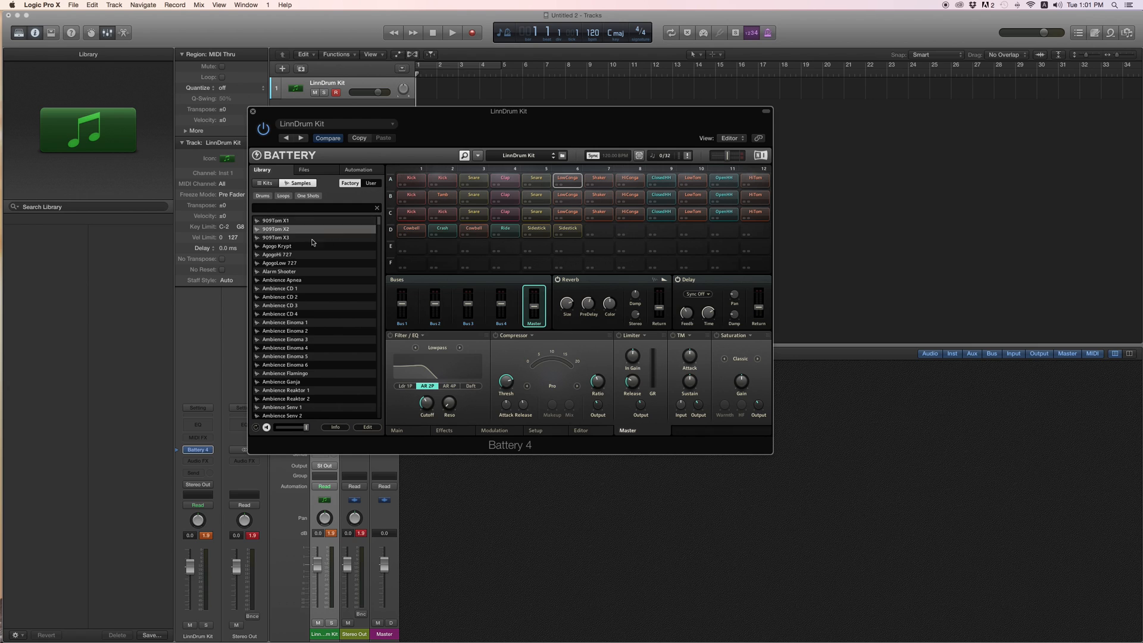
{"action": "left_click", "coordinate": [271, 223]}
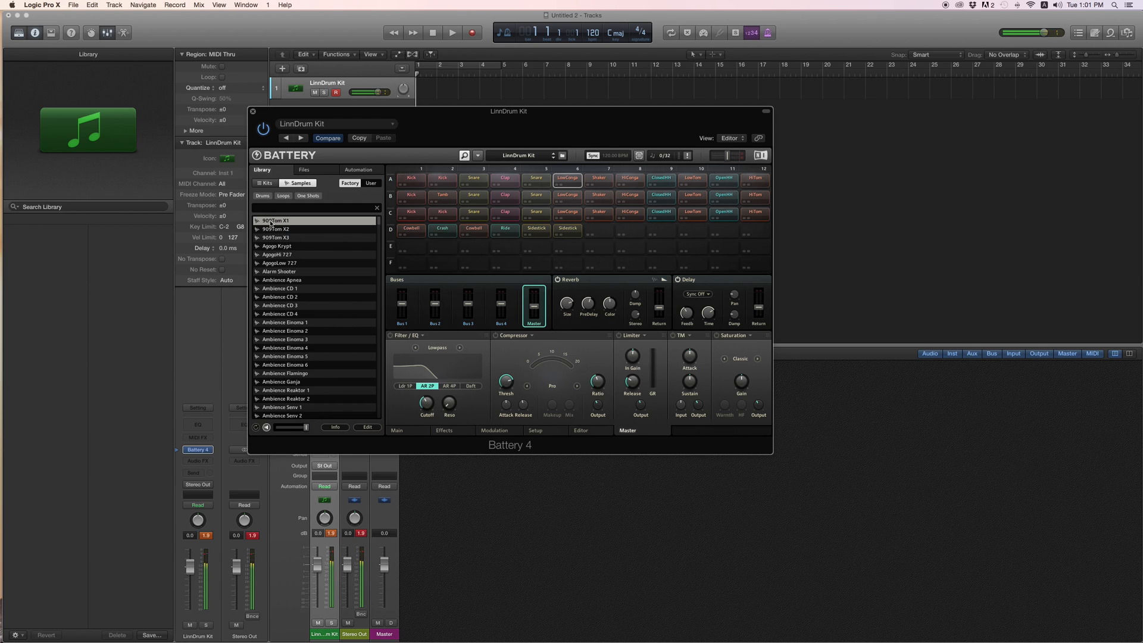
{"action": "left_click_drag", "start_coordinate": [271, 221], "coordinate": [604, 230]}
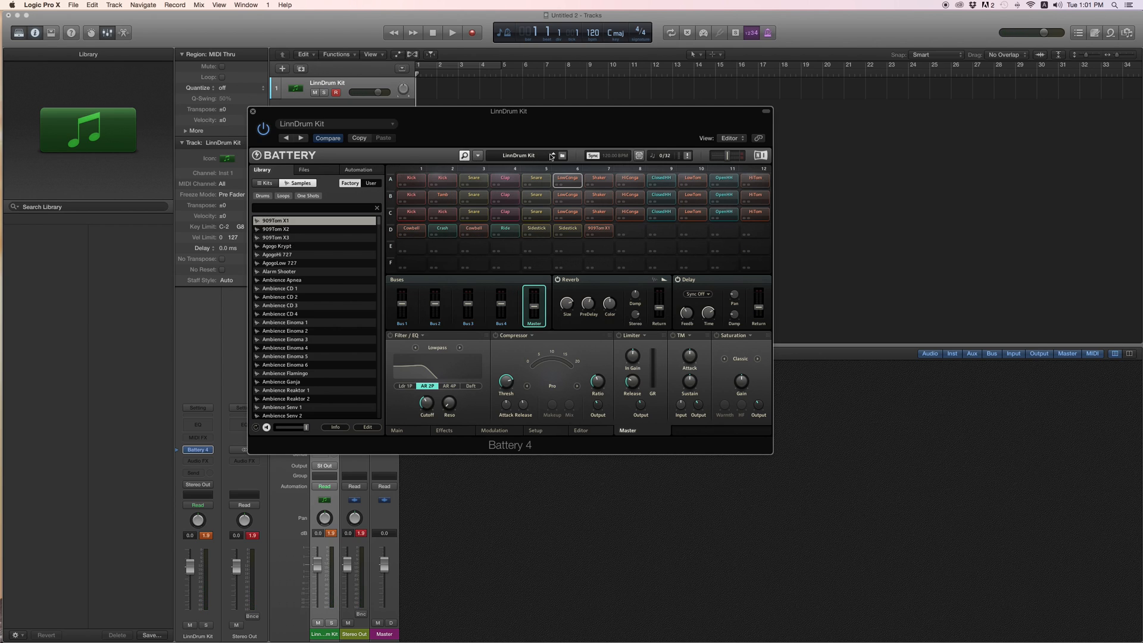
{"action": "left_click", "coordinate": [478, 156]}
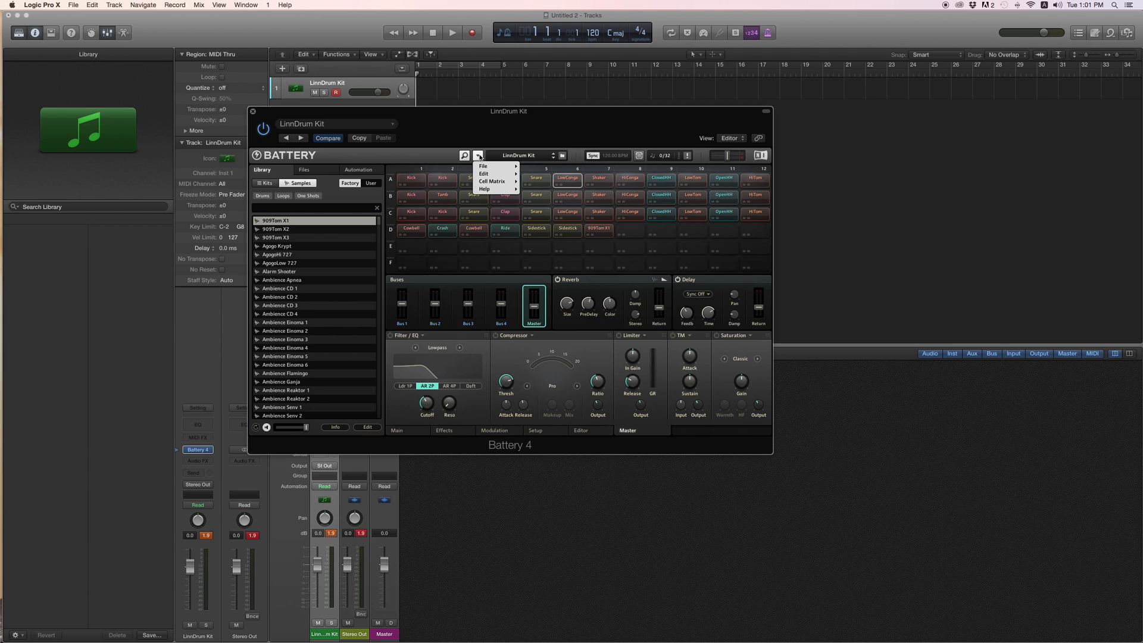
{"action": "left_click", "coordinate": [713, 351]}
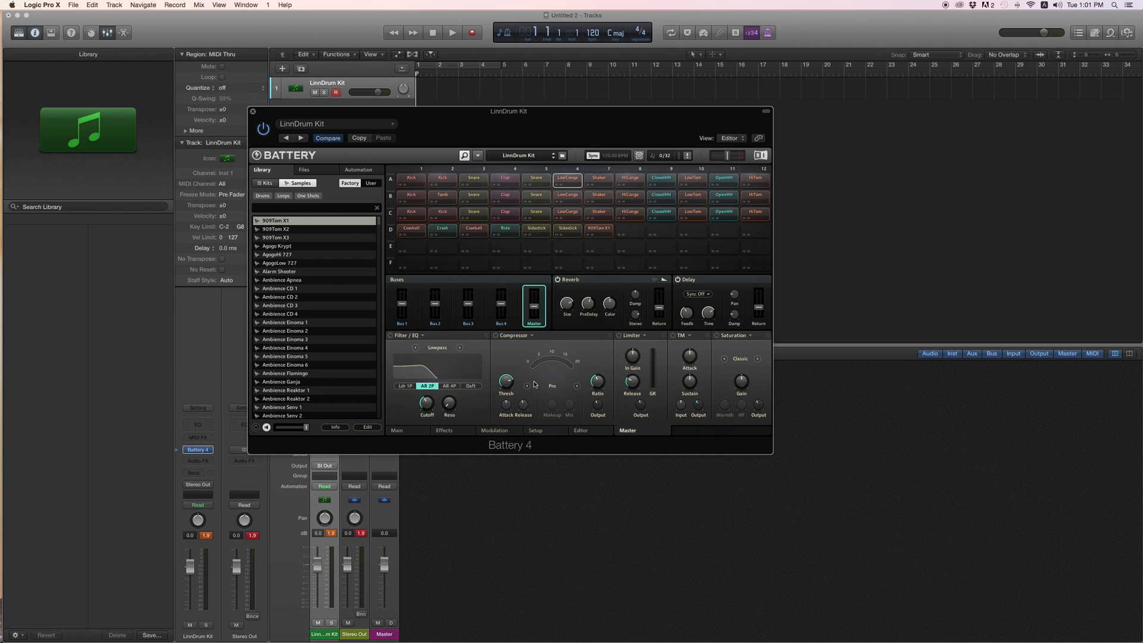
On the Effects page, power on transient shaping for LowConga with Sustain at 17%.
{"action": "left_click", "coordinate": [397, 431]}
{"action": "left_click", "coordinate": [443, 431]}
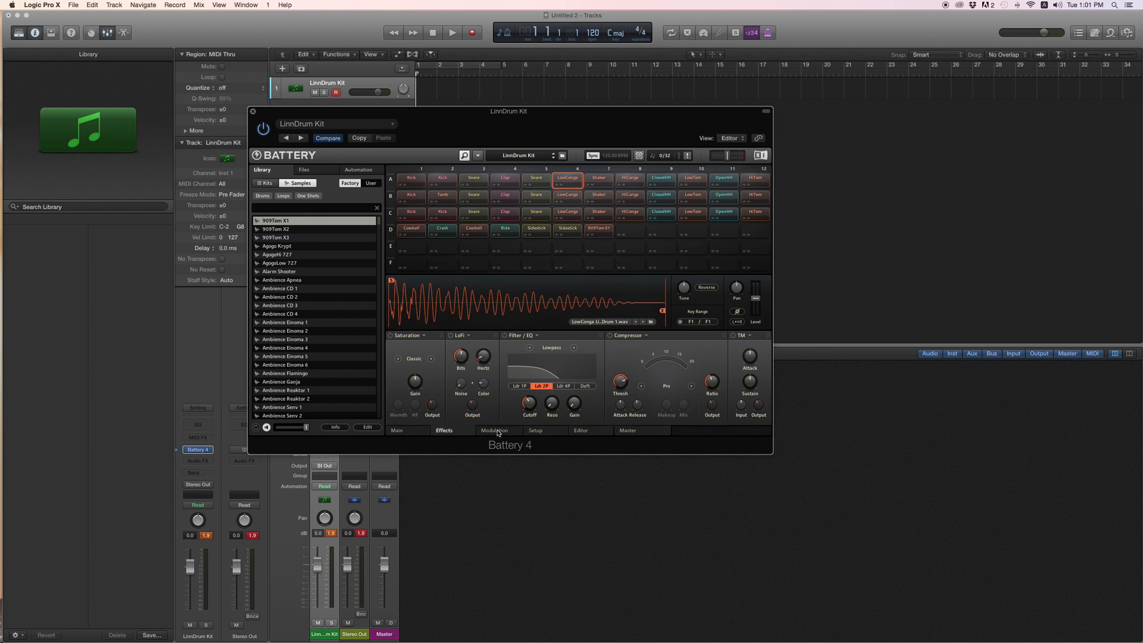
{"action": "left_click", "coordinate": [493, 430]}
{"action": "left_click", "coordinate": [535, 430]}
{"action": "left_click", "coordinate": [581, 431]}
{"action": "left_click", "coordinate": [444, 431]}
{"action": "left_click", "coordinate": [733, 335]}
{"action": "left_click_drag", "start_coordinate": [751, 385], "coordinate": [757, 375]}
Select the Snare in cell A3 and audition it.
{"action": "left_click", "coordinate": [474, 180]}
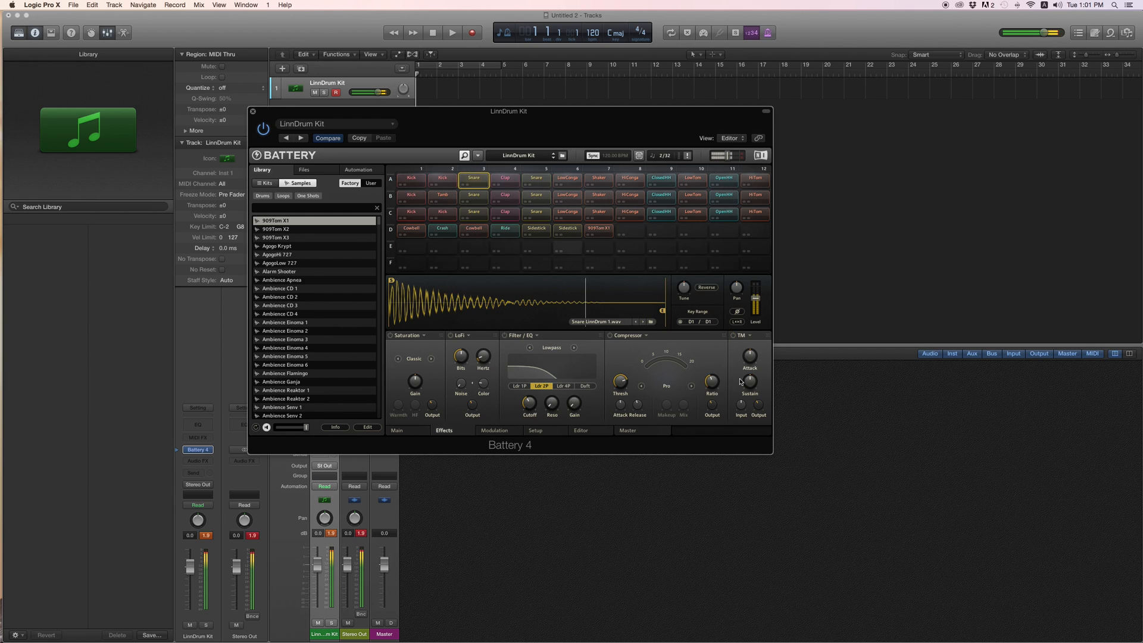
{"action": "left_click", "coordinate": [480, 182]}
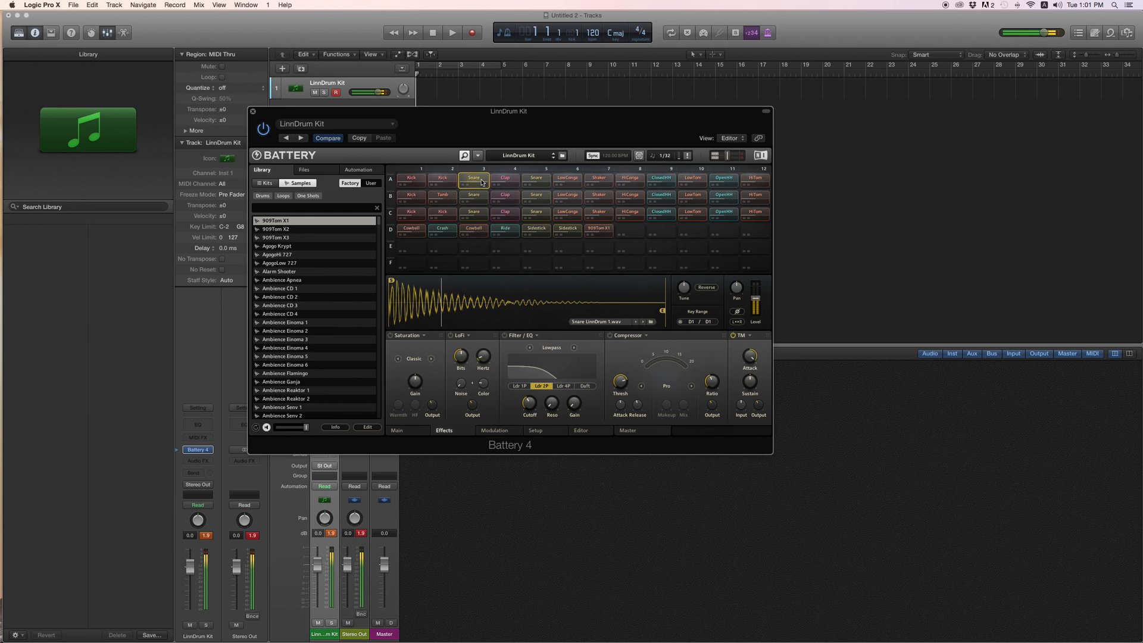
{"action": "left_click", "coordinate": [476, 181]}
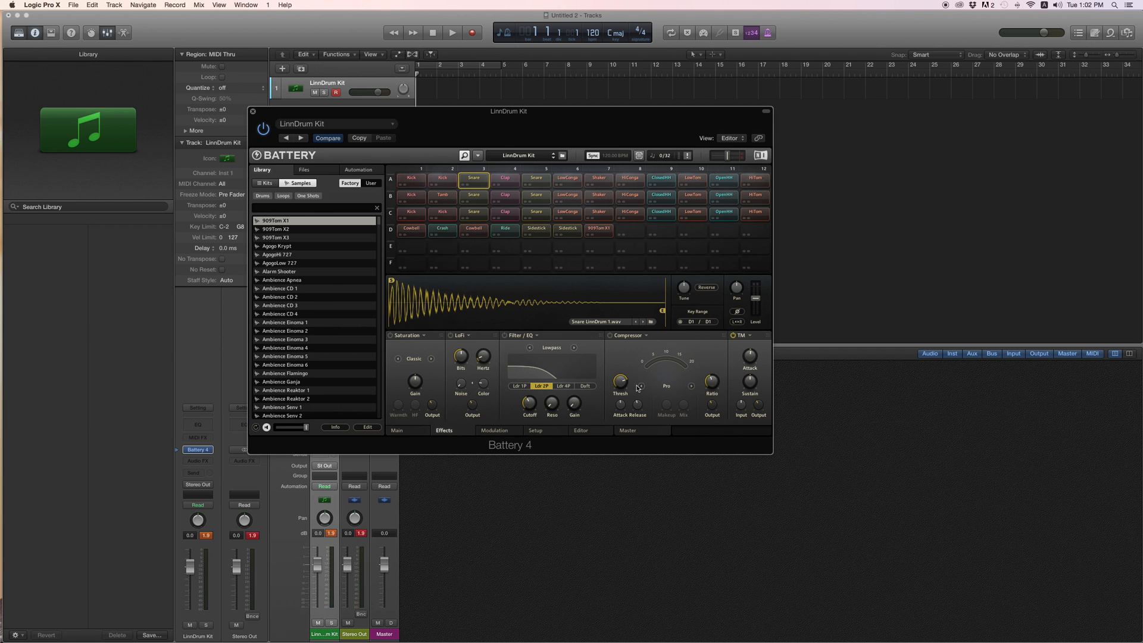
Try Daft and other filter types on the snare and settle on Ldr 1P.
{"action": "left_click", "coordinate": [397, 430]}
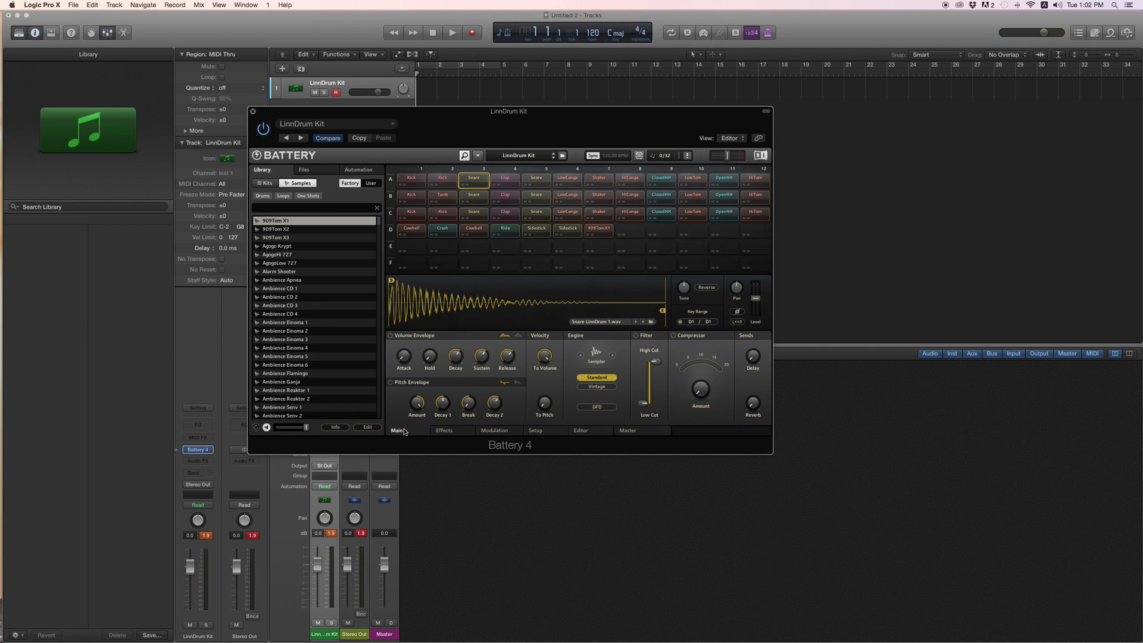
{"action": "left_click", "coordinate": [444, 431]}
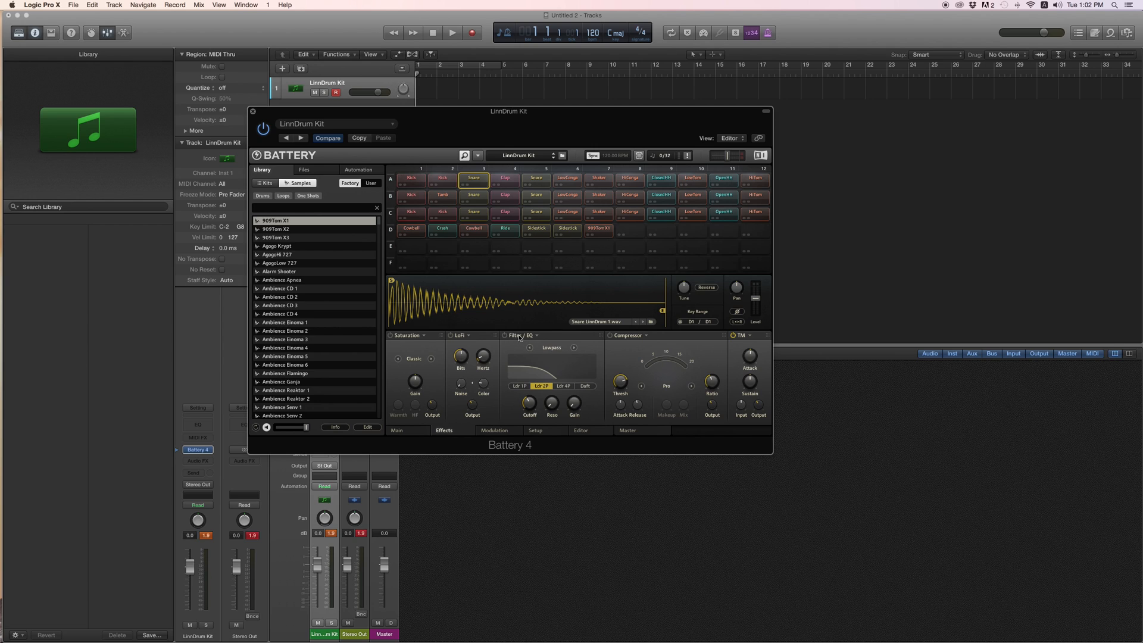
{"action": "left_click", "coordinate": [564, 386]}
{"action": "left_click", "coordinate": [585, 386]}
{"action": "left_click", "coordinate": [543, 386]}
Step the snare's saturation mode between Drums and Tape, settling on Tape.
{"action": "left_click", "coordinate": [432, 359]}
{"action": "left_click", "coordinate": [399, 359]}
{"action": "left_click", "coordinate": [398, 360]}
{"action": "left_click", "coordinate": [399, 360]}
{"action": "left_click", "coordinate": [494, 430]}
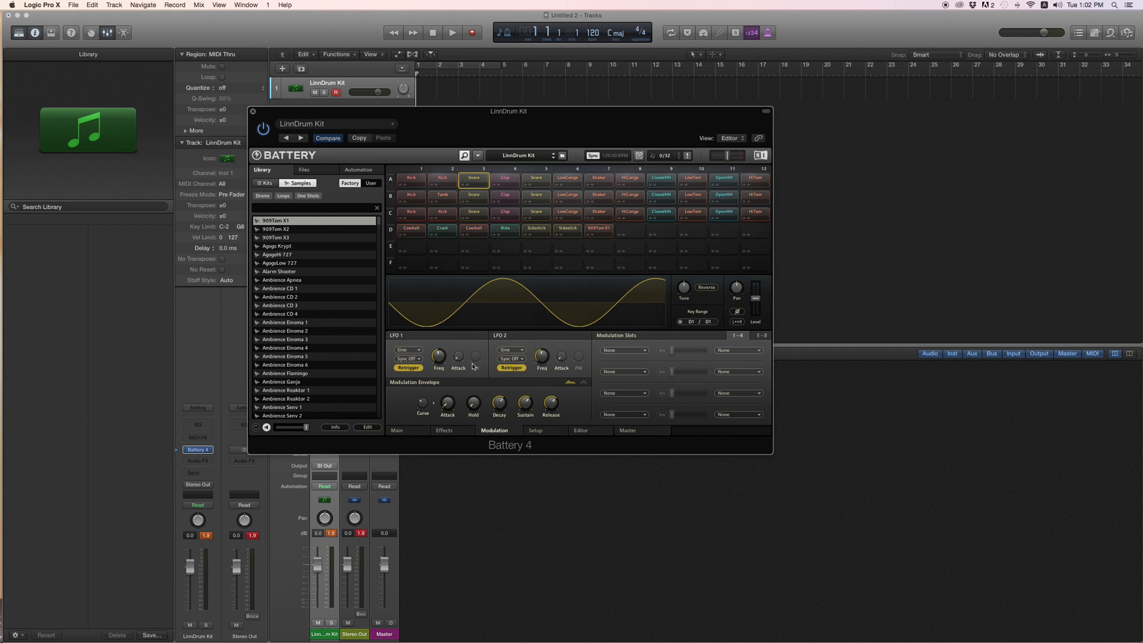
Enable Humanize for the snare in Battery's Setup page with the Amount turned up.
{"action": "left_click", "coordinate": [536, 431]}
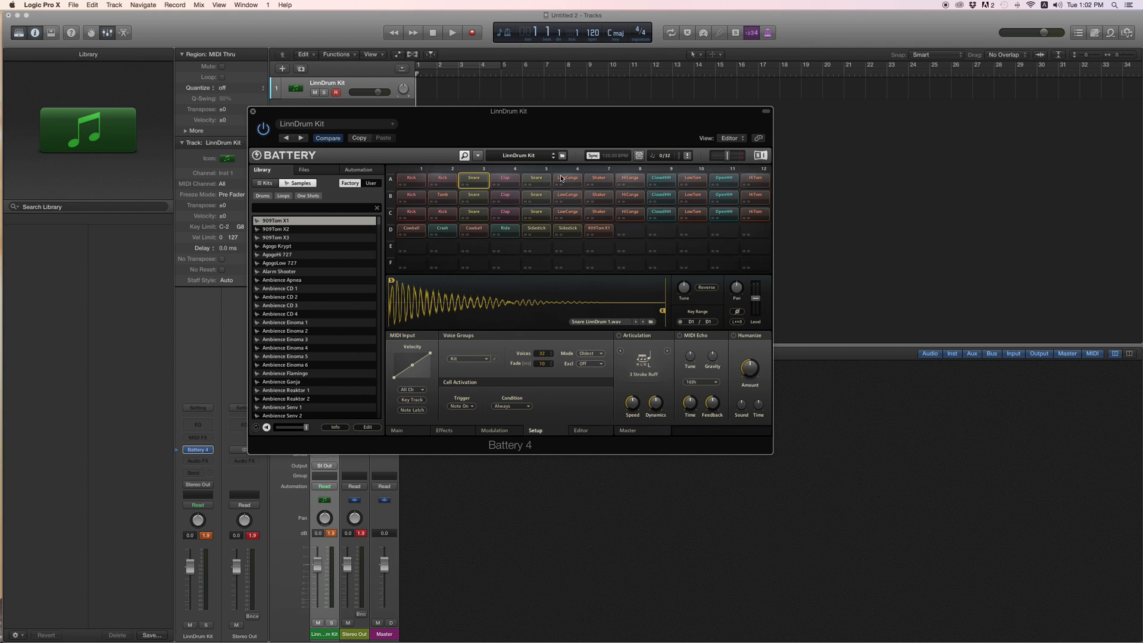
{"action": "left_click", "coordinate": [735, 337]}
{"action": "left_click_drag", "start_coordinate": [750, 368], "coordinate": [757, 347]}
{"action": "left_click_drag", "start_coordinate": [748, 362], "coordinate": [750, 369]}
{"action": "left_click", "coordinate": [733, 336]}
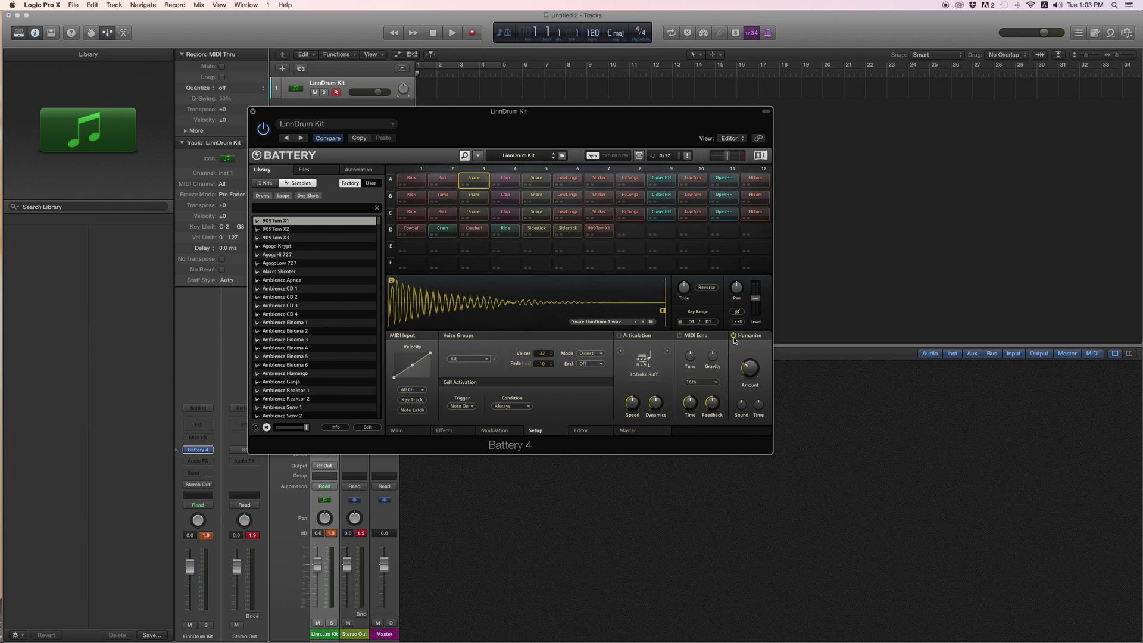
Turn Articulation off for the snare and leave MIDI Echo switched off after trying it.
{"action": "left_click", "coordinate": [677, 336]}
{"action": "left_click", "coordinate": [620, 336]}
{"action": "left_click", "coordinate": [678, 336]}
Audition the LinnDrum Snare in Battery's Editor page and adjust its sample end marker.
{"action": "left_click", "coordinate": [581, 431]}
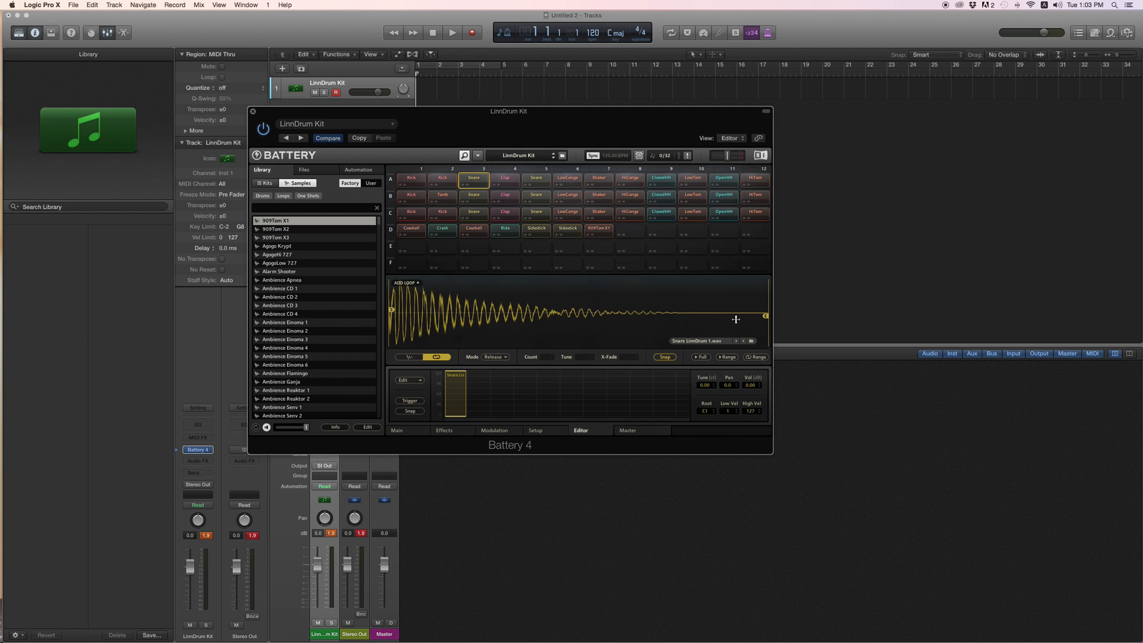
{"action": "left_click", "coordinate": [470, 179]}
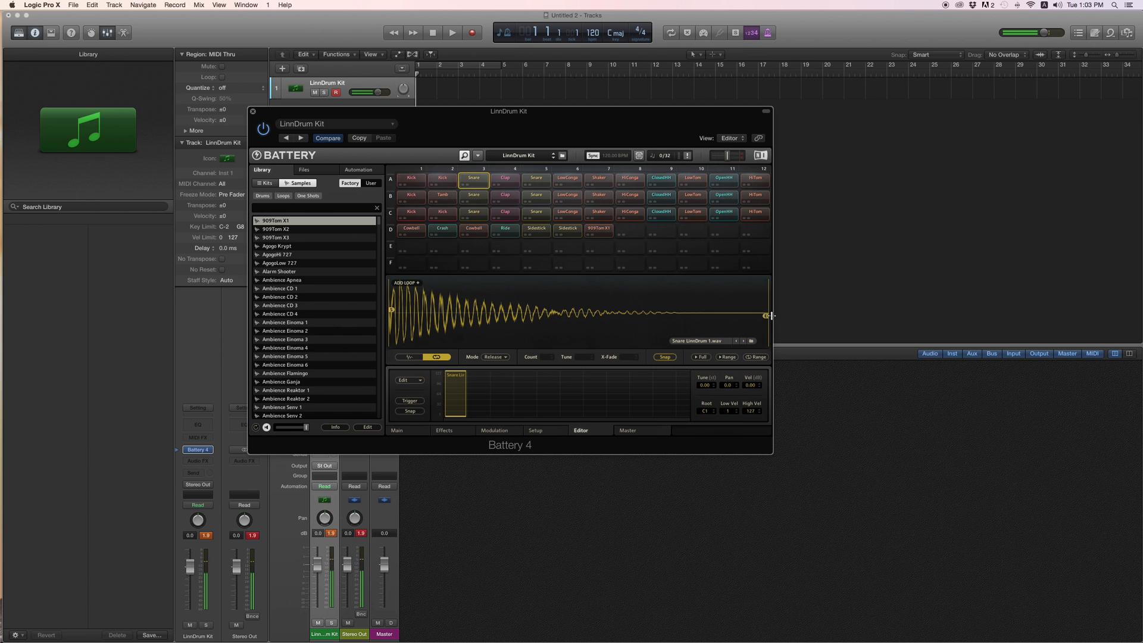
{"action": "left_click_drag", "start_coordinate": [766, 315], "coordinate": [508, 306]}
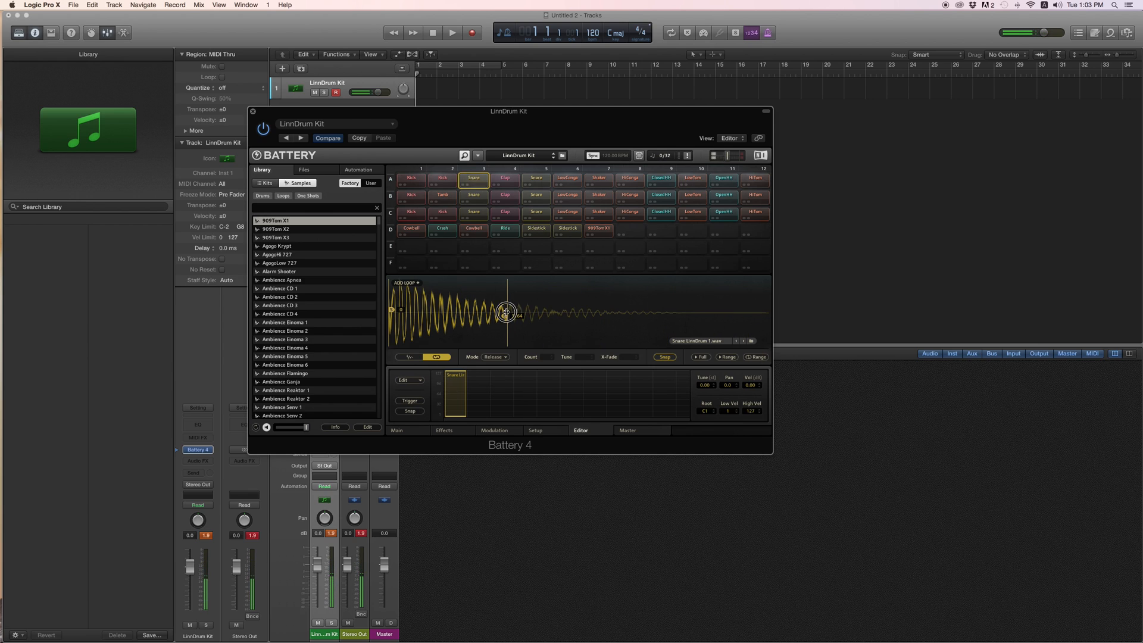
{"action": "mouse_move", "coordinate": [507, 313]}
{"action": "left_mouse_down"}
{"action": "mouse_move", "coordinate": [402, 315]}
{"action": "mouse_move", "coordinate": [765, 314]}
{"action": "left_mouse_up"}
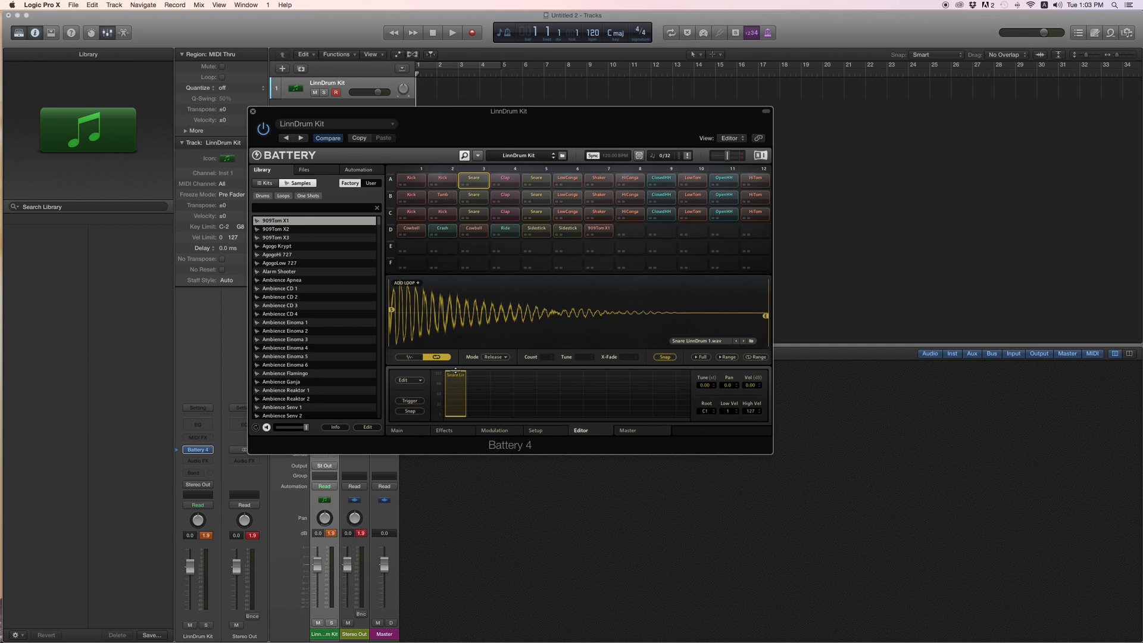
Move the Snare Lin velocity block in the mapping editor so it spans velocities 1–127 on C1.
{"action": "left_click_drag", "start_coordinate": [455, 370], "coordinate": [455, 396]}
{"action": "left_click_drag", "start_coordinate": [455, 403], "coordinate": [454, 371]}
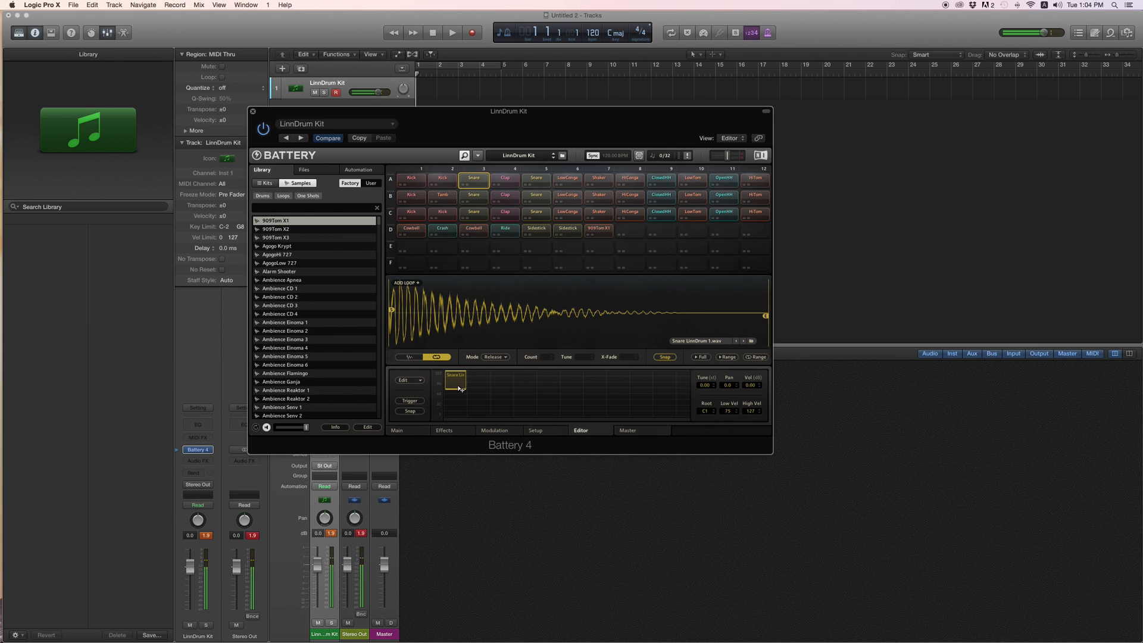
{"action": "mouse_move", "coordinate": [459, 387]}
{"action": "left_mouse_down"}
{"action": "mouse_move", "coordinate": [457, 416]}
{"action": "mouse_move", "coordinate": [454, 363]}
{"action": "left_mouse_up"}
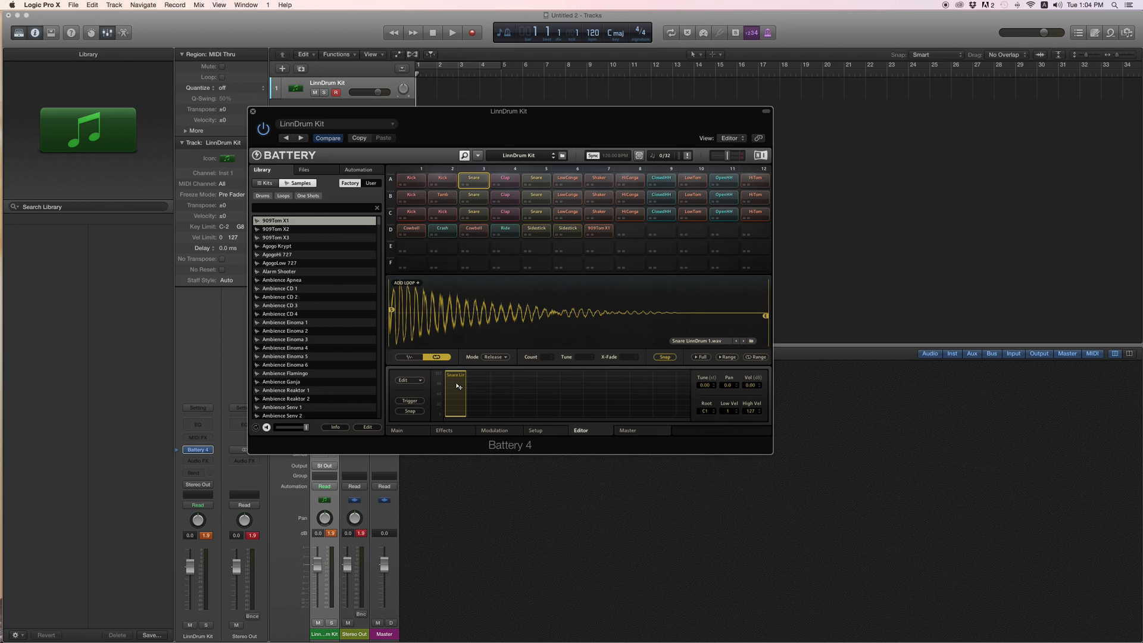
Layer 909Tom X3 from the Library onto the snare cell and set its velocity range across all velocities.
{"action": "left_click", "coordinate": [274, 315]}
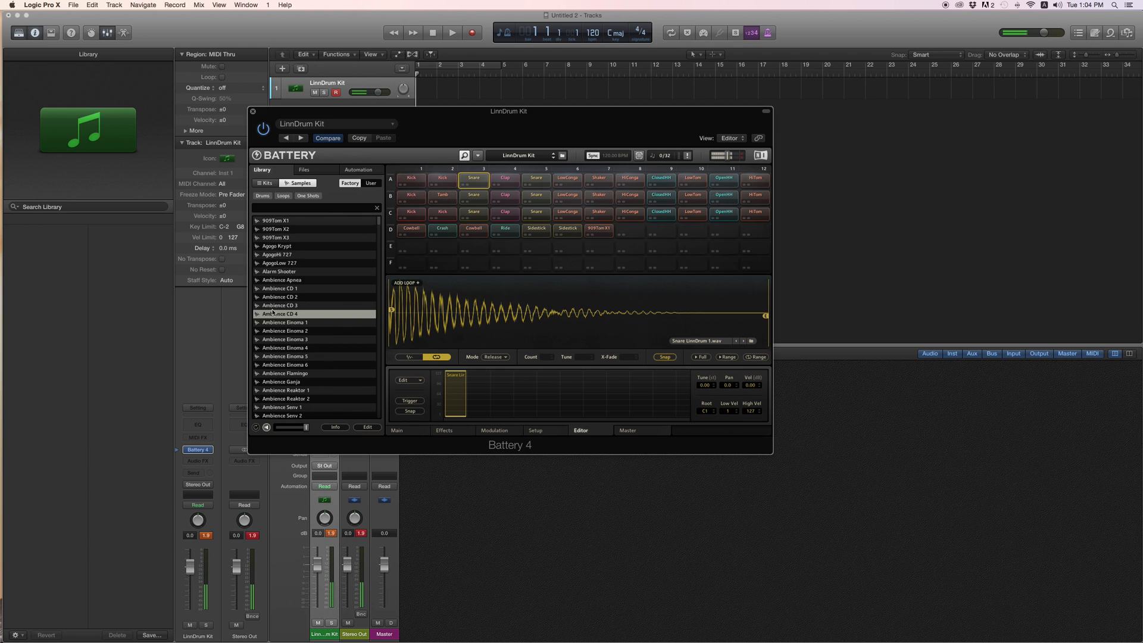
{"action": "left_click_drag", "start_coordinate": [274, 237], "coordinate": [480, 390]}
{"action": "left_click", "coordinate": [451, 386]}
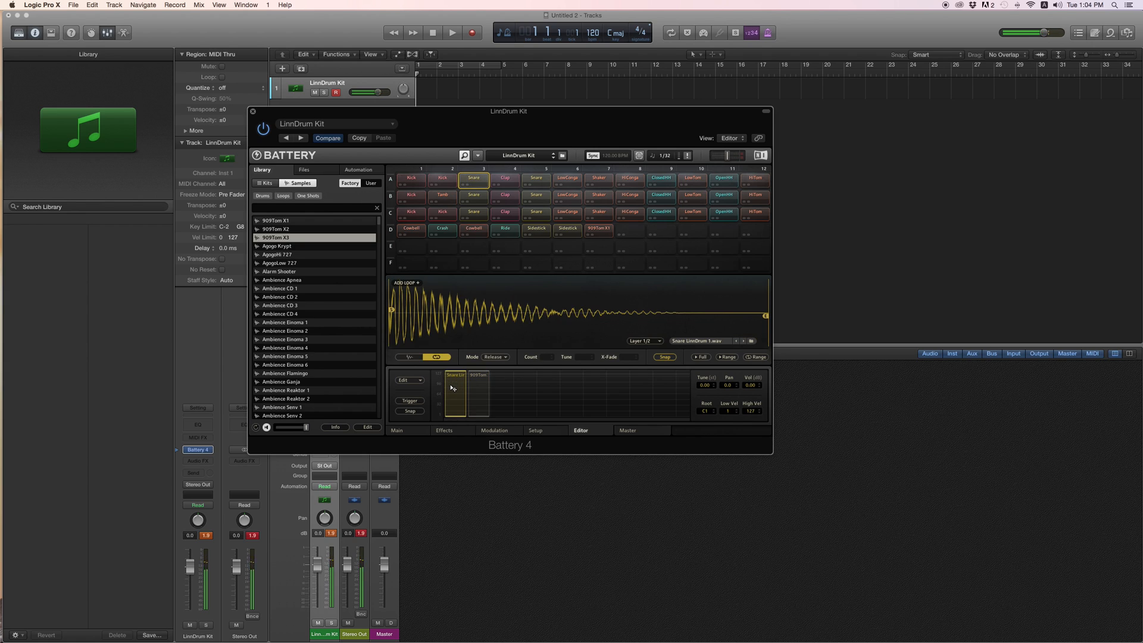
{"action": "left_click_drag", "start_coordinate": [477, 372], "coordinate": [481, 405]}
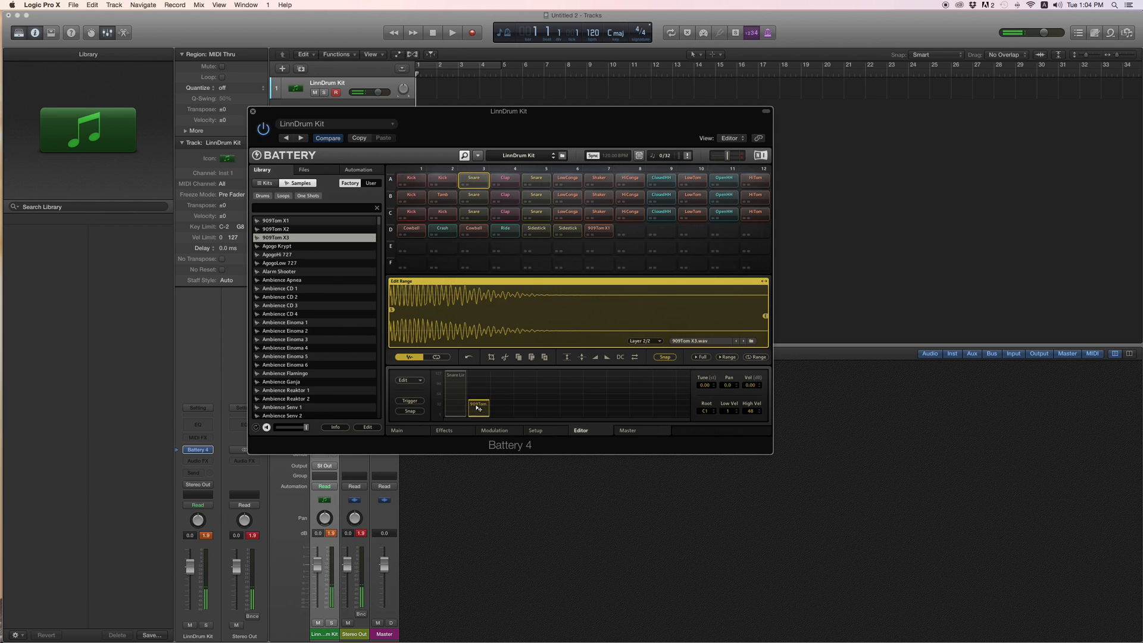
{"action": "left_click_drag", "start_coordinate": [477, 399], "coordinate": [478, 371]}
Switch between the snare and 909Tom layers, ending with the snare layer selected.
{"action": "left_click", "coordinate": [456, 376]}
{"action": "left_click", "coordinate": [478, 393]}
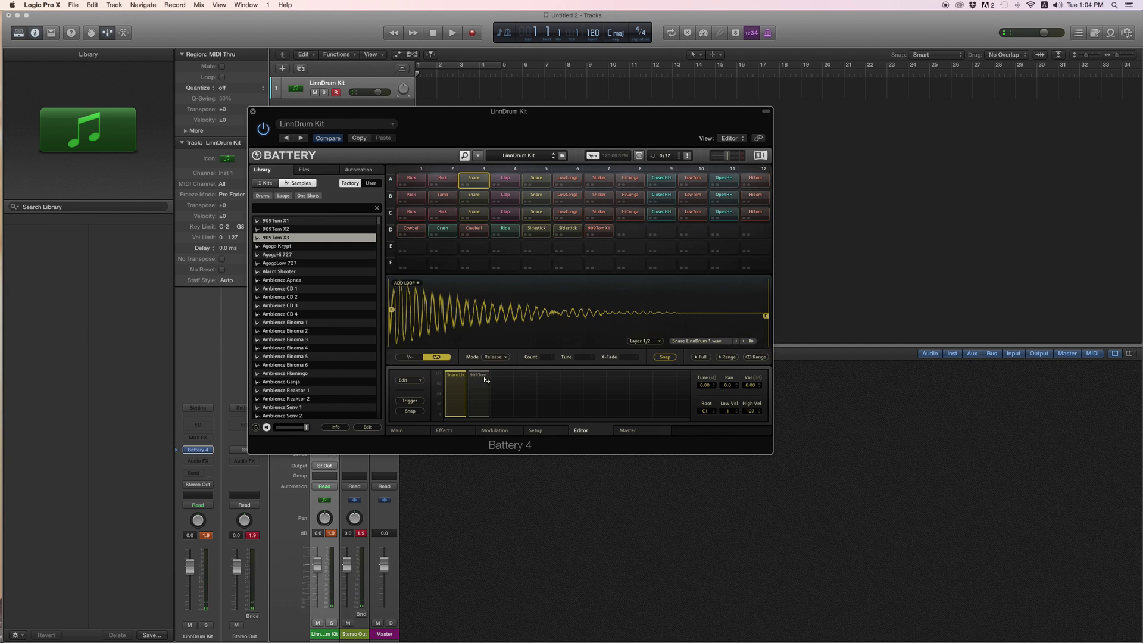
{"action": "left_click", "coordinate": [532, 383]}
{"action": "scroll", "coordinate": [669, 406], "scroll_direction": "right", "scroll_amount": 5}
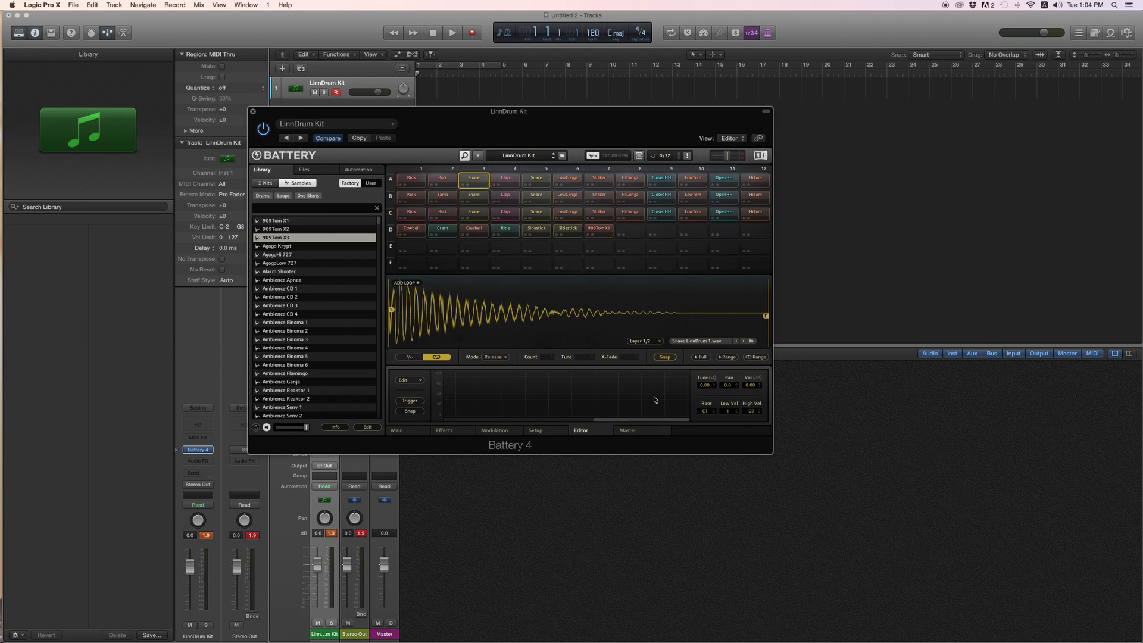
{"action": "scroll", "coordinate": [655, 399], "scroll_direction": "right", "scroll_amount": 3}
{"action": "scroll", "coordinate": [625, 398], "scroll_direction": "left", "scroll_amount": 5}
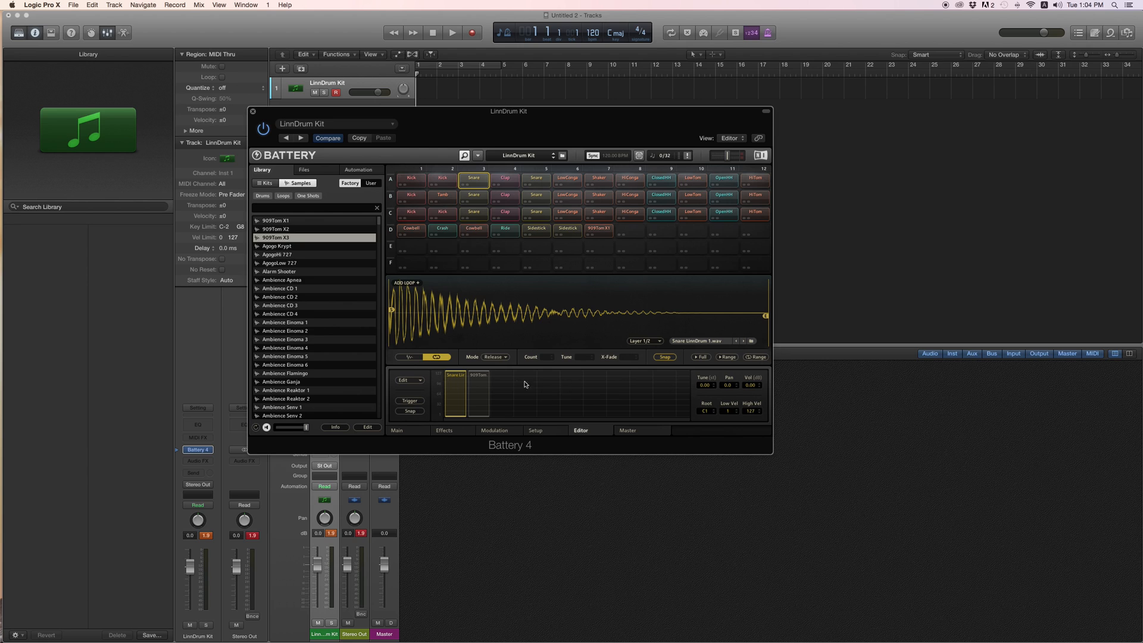
Flip through Battery's Master and other pages, then move the plug-in window aside.
{"action": "left_click", "coordinate": [627, 430]}
{"action": "left_click", "coordinate": [580, 430]}
{"action": "left_click", "coordinate": [535, 430]}
{"action": "left_click", "coordinate": [493, 431]}
{"action": "left_click_drag", "start_coordinate": [552, 111], "coordinate": [657, 117]}
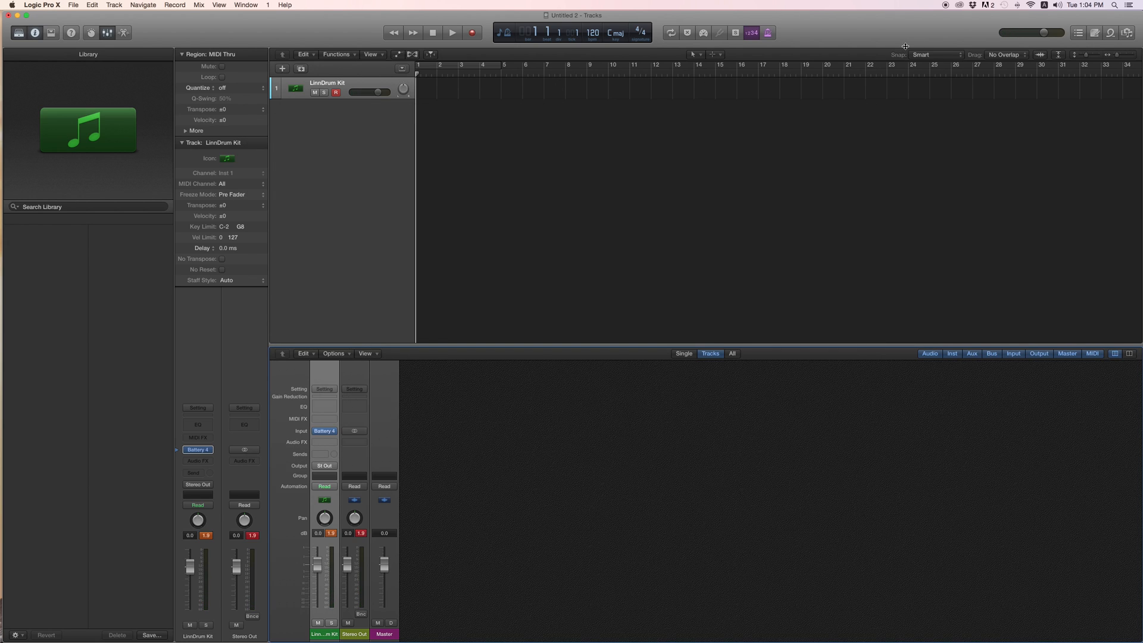